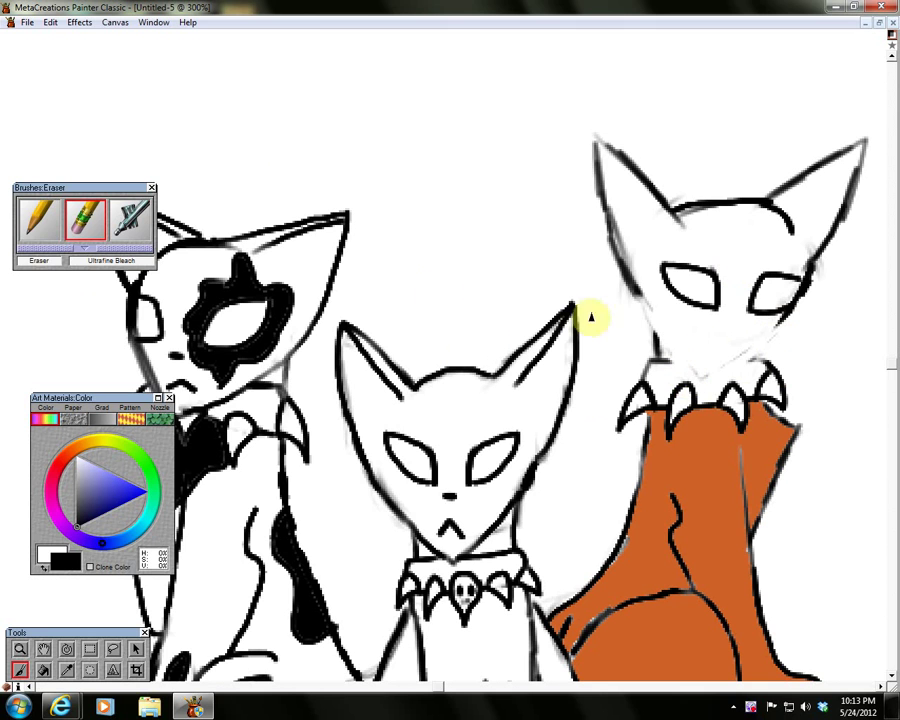
Draw the orange-bodied cat's lower face outline, nose and small frowning mouth with the black 2B Pencil.
left_click(38, 218)
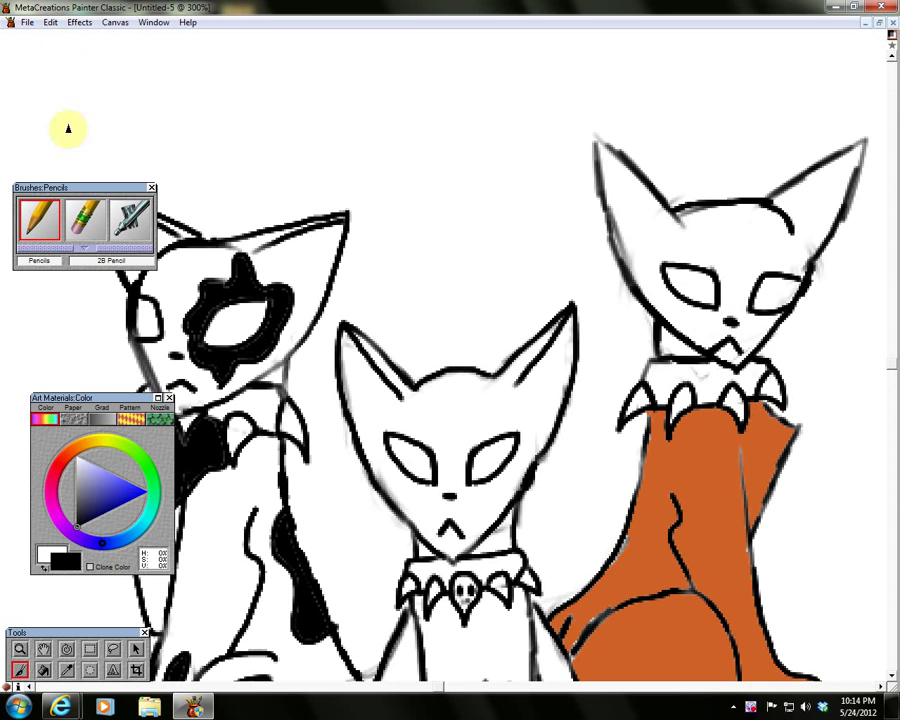
left_click(50, 23)
left_click(55, 38)
left_click(52, 24)
left_click(30, 38)
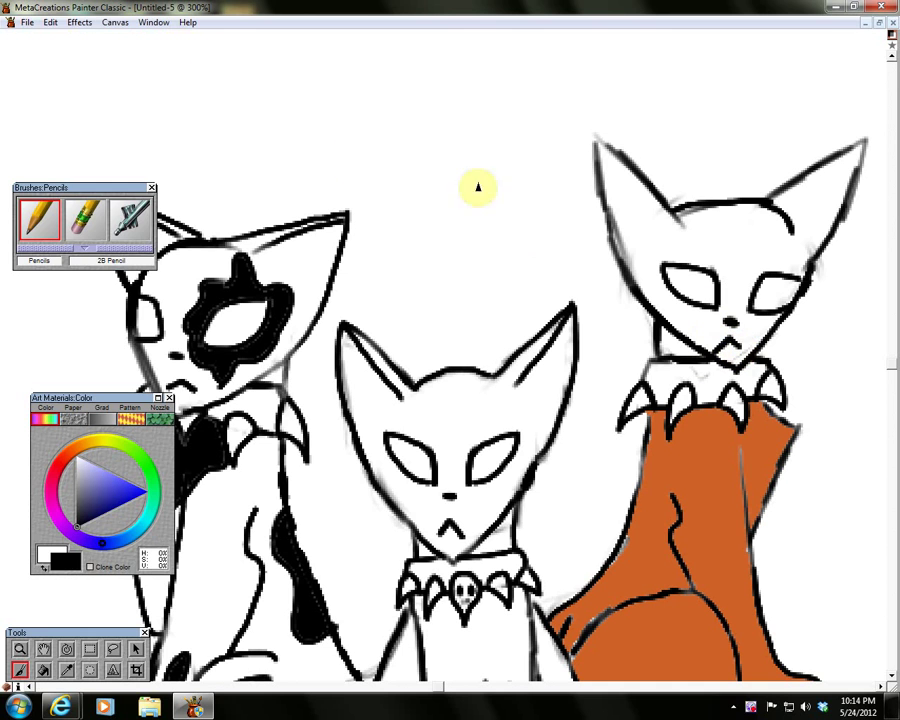
left_click(52, 24)
left_click(52, 37)
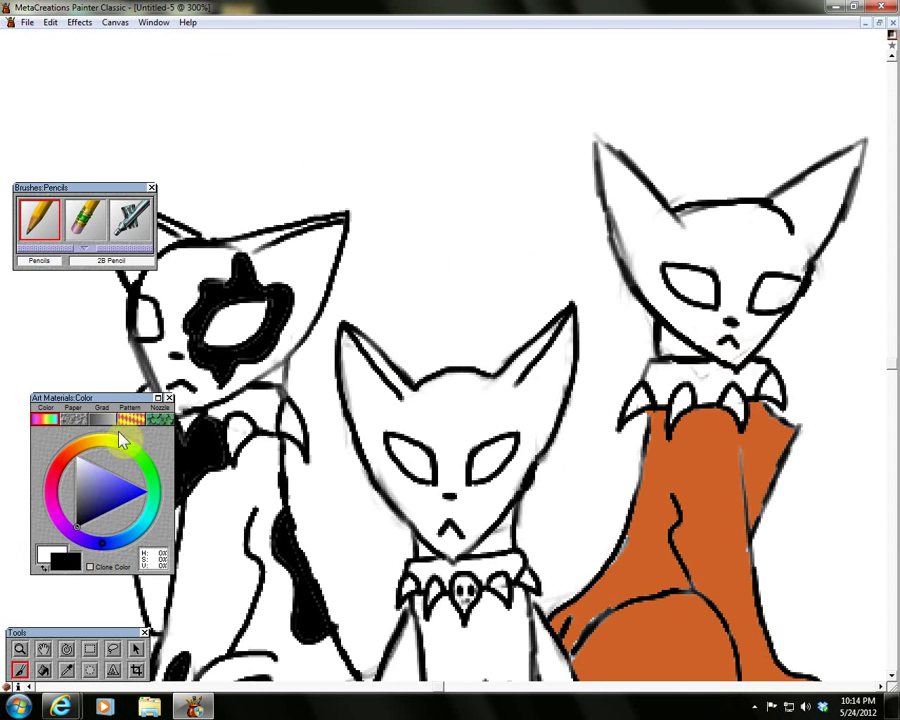
Draw a red wound on the orange cat's upper chest and two red scars running above and below its eye.
left_click(60, 525)
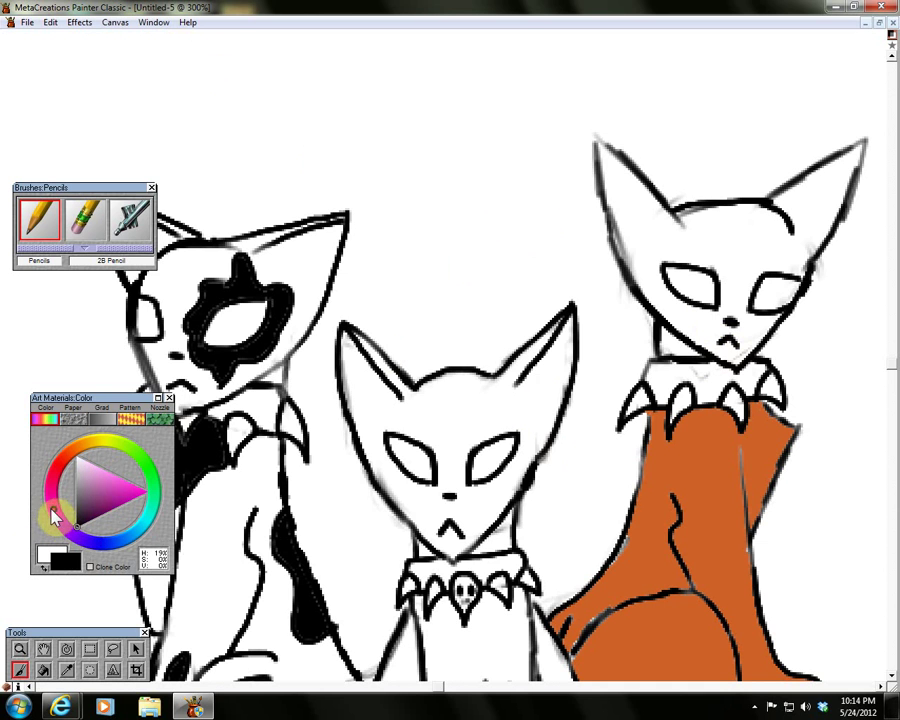
left_click(141, 492)
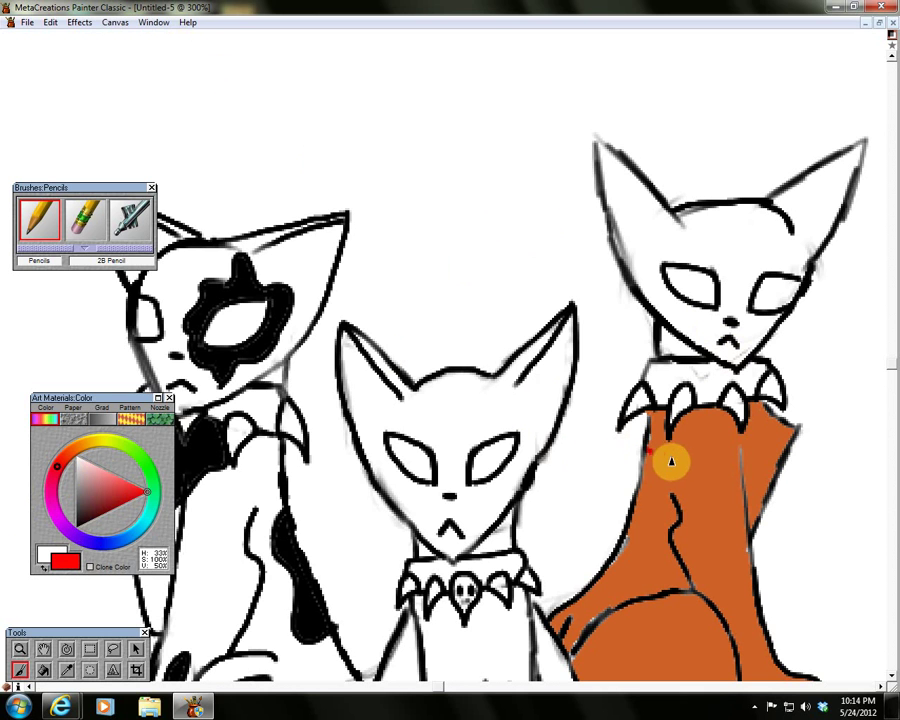
left_click_drag(680, 461, 649, 459)
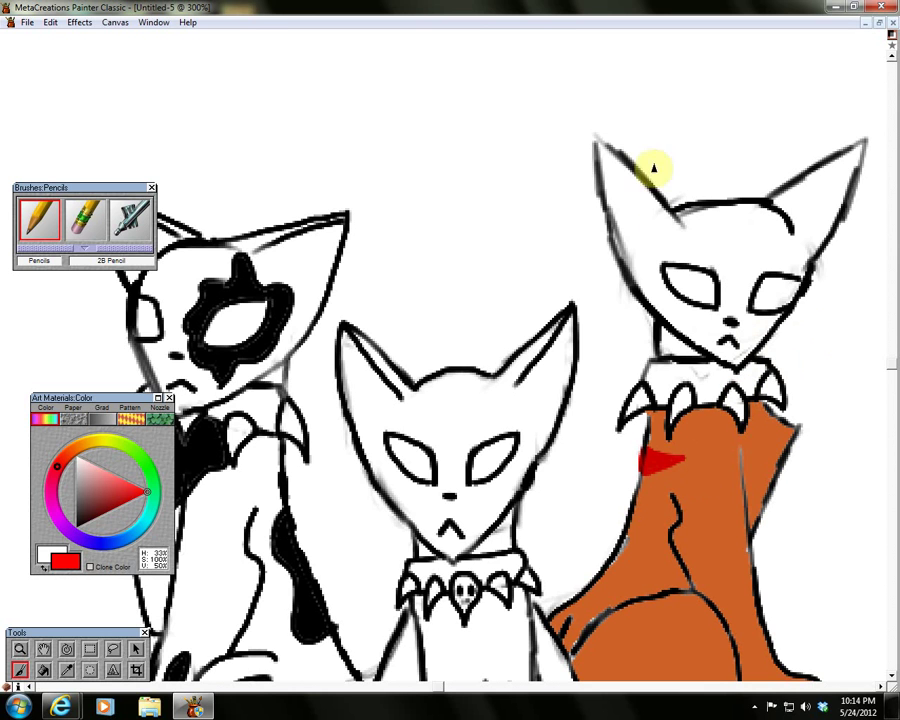
mouse_move(666, 268)
left_mouse_down()
mouse_move(677, 244)
mouse_move(708, 232)
left_mouse_up()
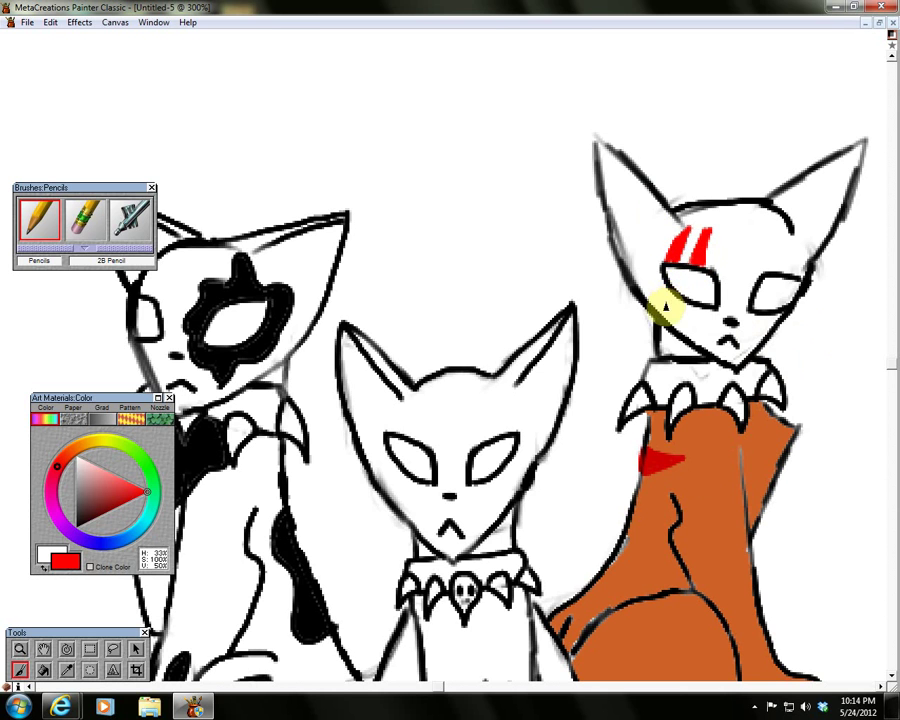
mouse_move(676, 316)
left_mouse_down()
mouse_move(683, 301)
mouse_move(693, 338)
mouse_move(700, 318)
left_mouse_up()
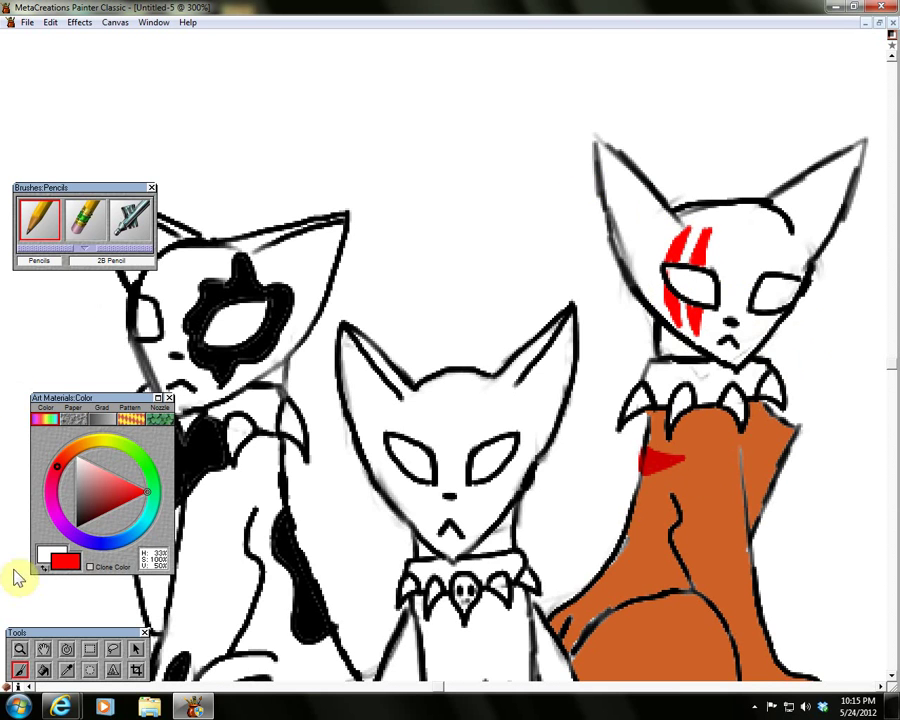
left_click(43, 670)
left_click(644, 516)
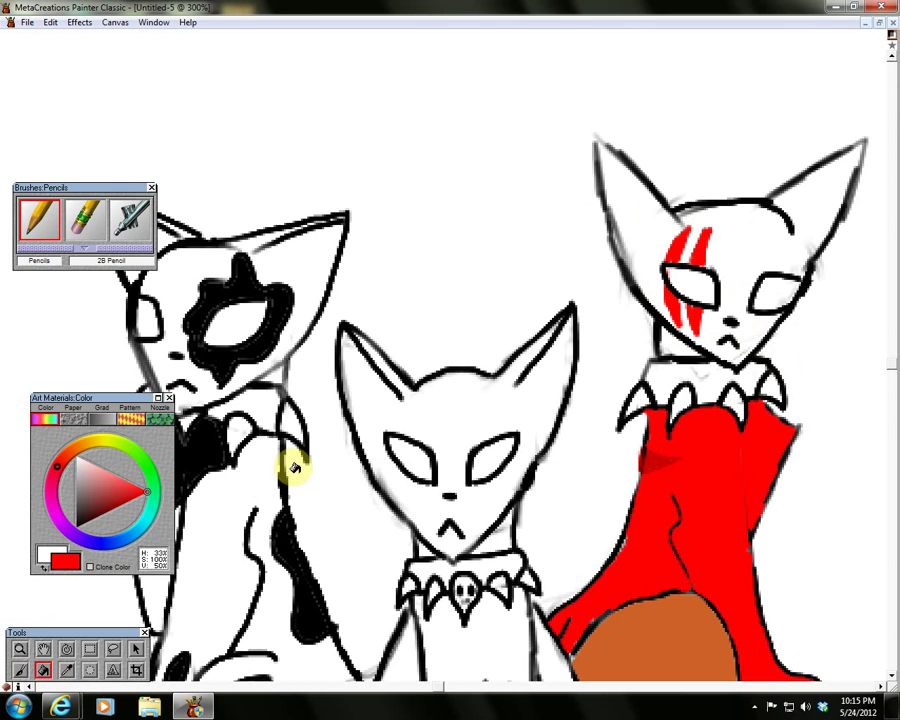
left_click(51, 22)
left_click(28, 36)
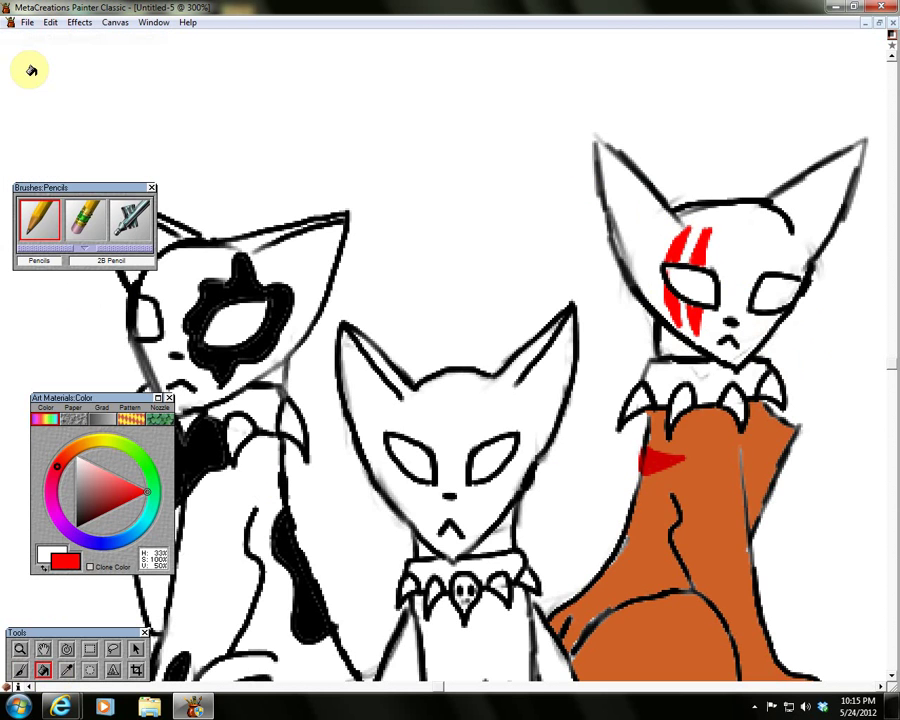
Sample the orange from the cat's body and fill its white head, ears and neck with it.
left_click(66, 672)
left_click(648, 478)
left_click(43, 670)
left_click(634, 231)
left_click(743, 241)
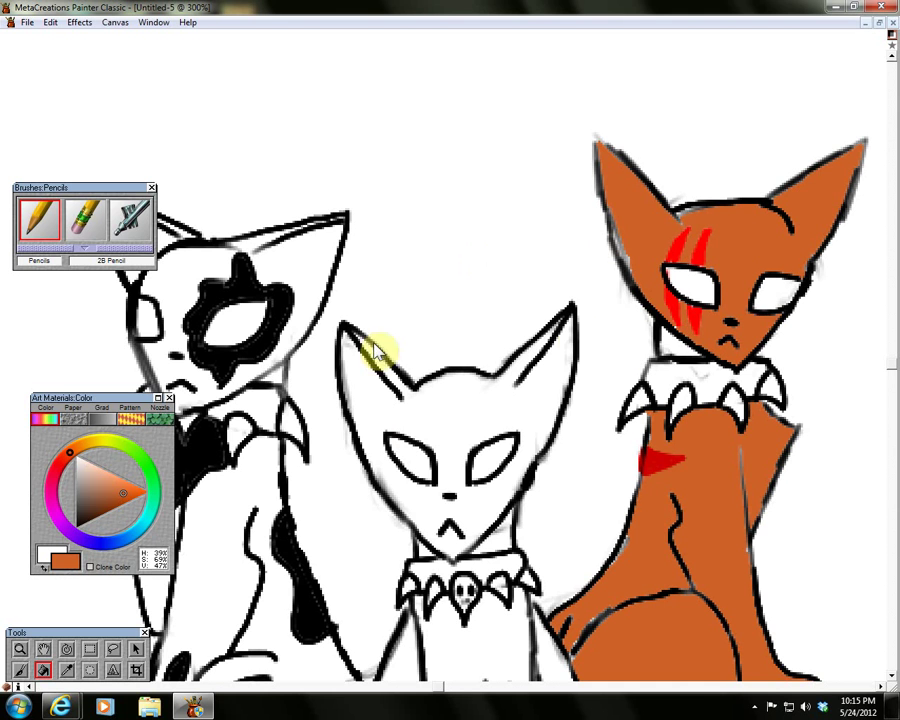
Fill the middle cat's head, body, legs and tail with neutral dark gray, leaving one front paw white.
left_click(79, 507)
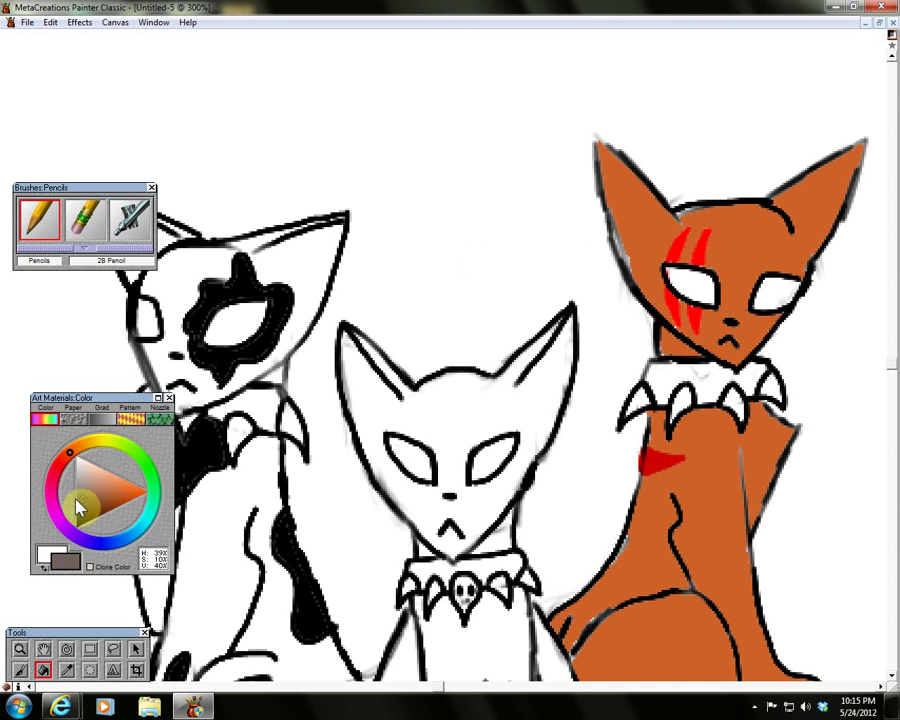
left_click(415, 400)
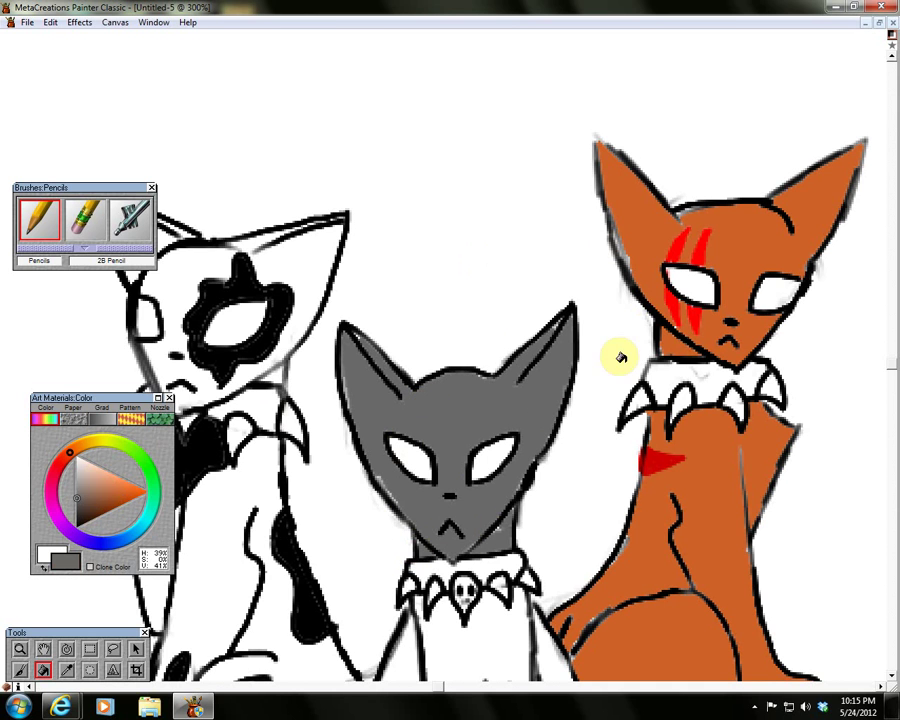
left_click_drag(893, 390, 893, 482)
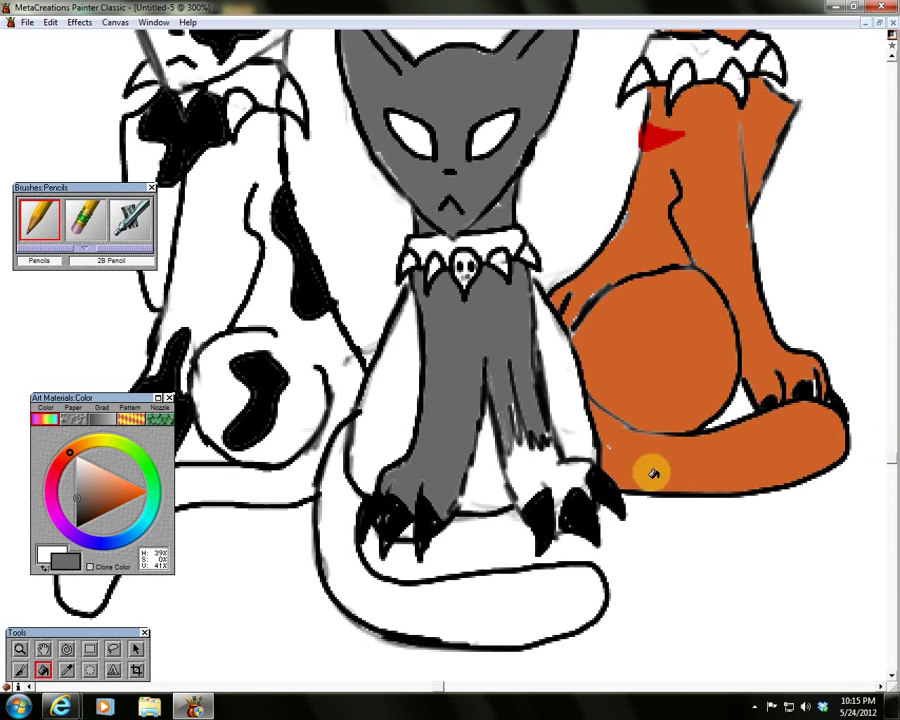
left_click(381, 607)
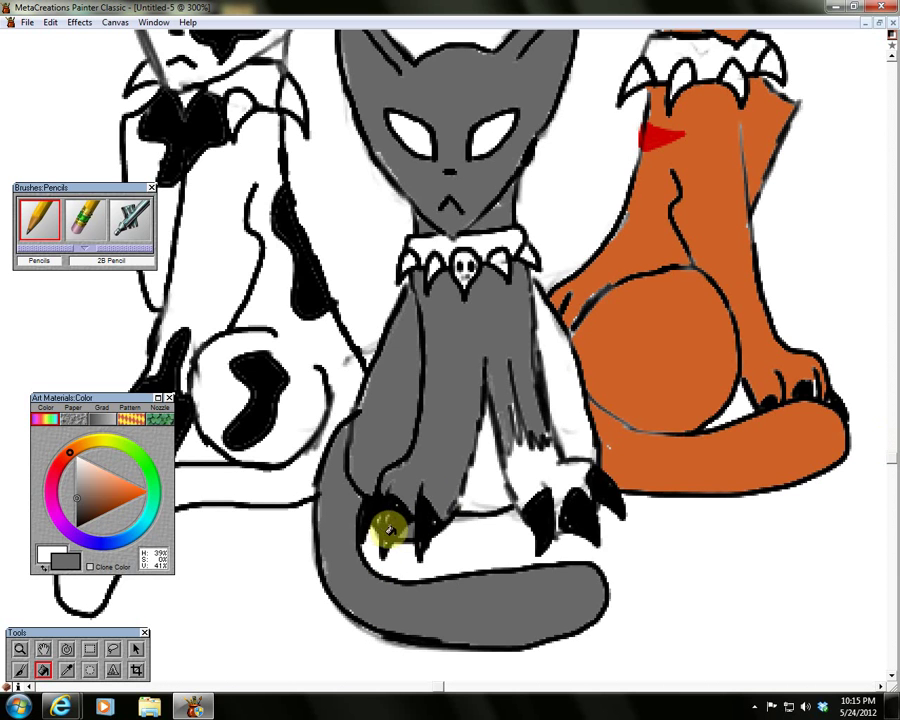
left_click(497, 472)
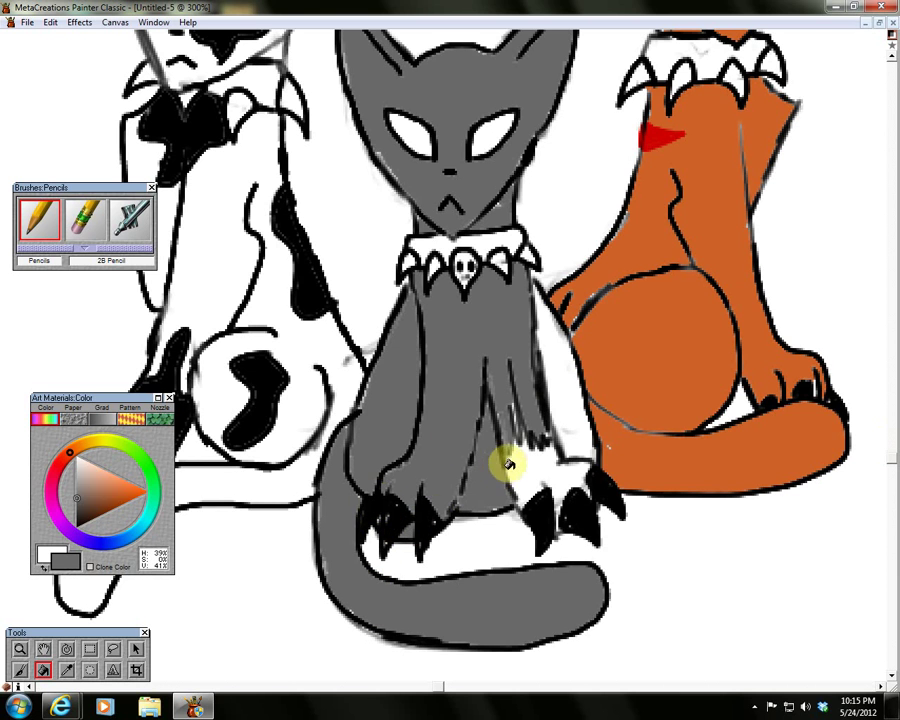
left_click(553, 408)
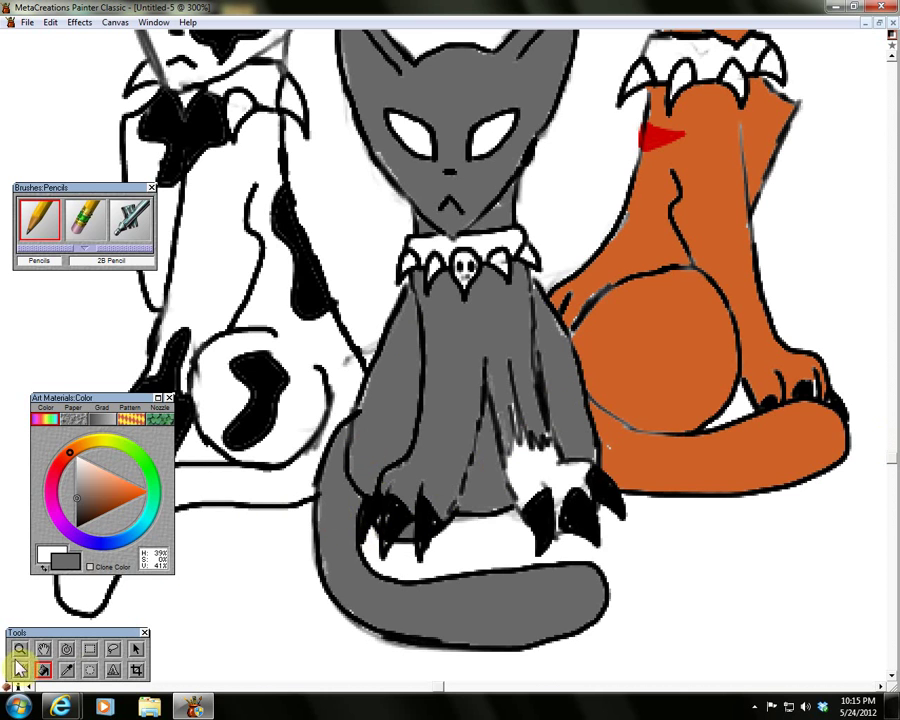
Extend the white paw marking up the middle cat's foreleg in ragged strokes with the Ultrafine Bleach eraser.
left_click(85, 218)
left_click(21, 670)
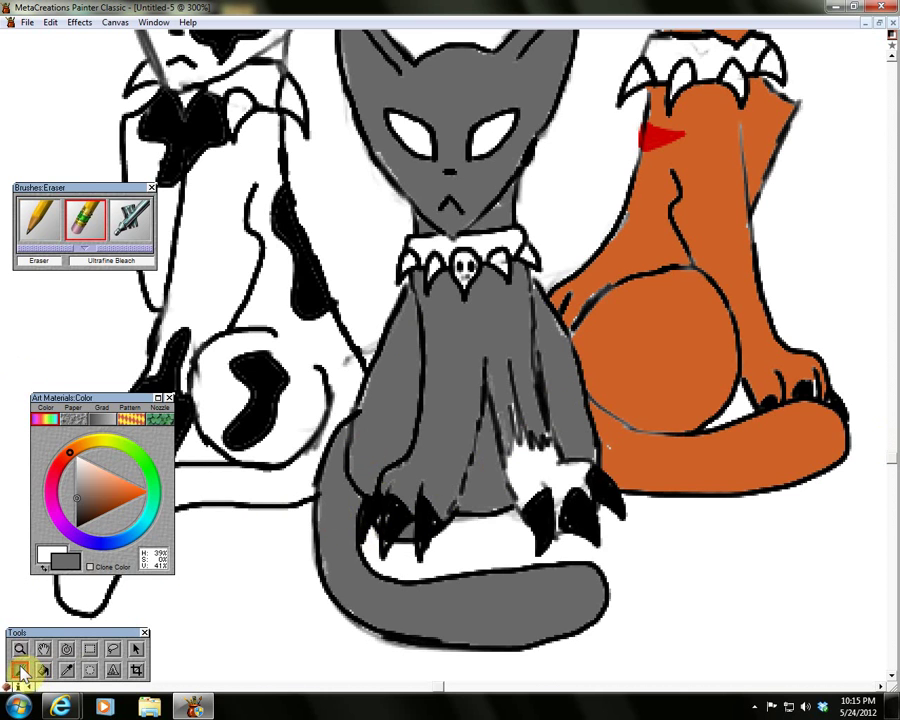
mouse_move(530, 412)
left_mouse_down()
mouse_move(513, 371)
mouse_move(517, 468)
mouse_move(503, 418)
mouse_move(511, 423)
mouse_move(515, 408)
mouse_move(539, 471)
mouse_move(529, 425)
mouse_move(545, 456)
left_mouse_up()
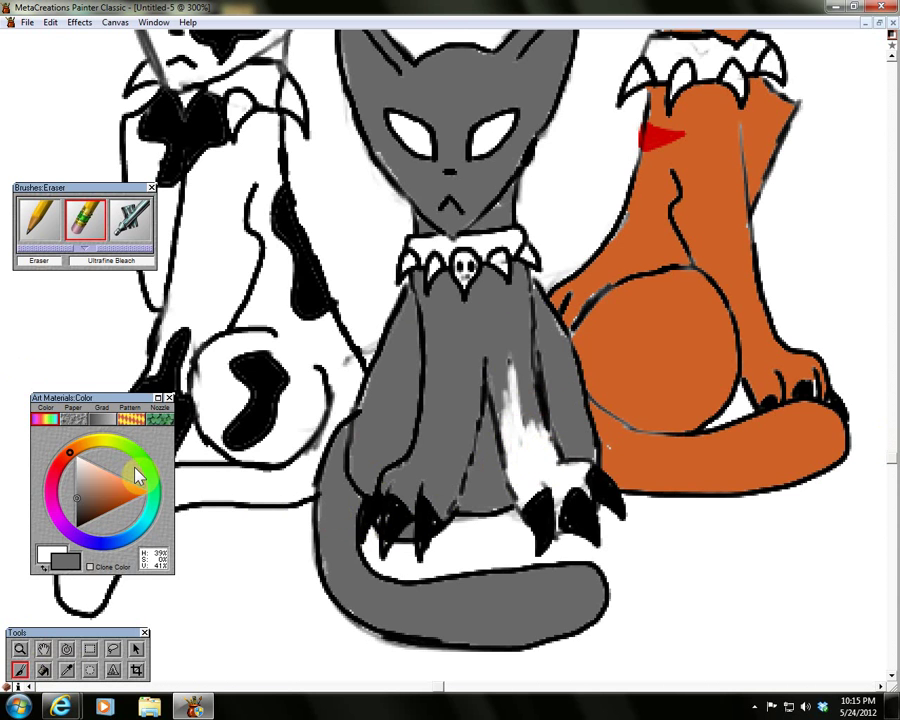
Touch up the black outlines of the middle cat's white paw and front legs with the 2B Pencil.
left_click(78, 525)
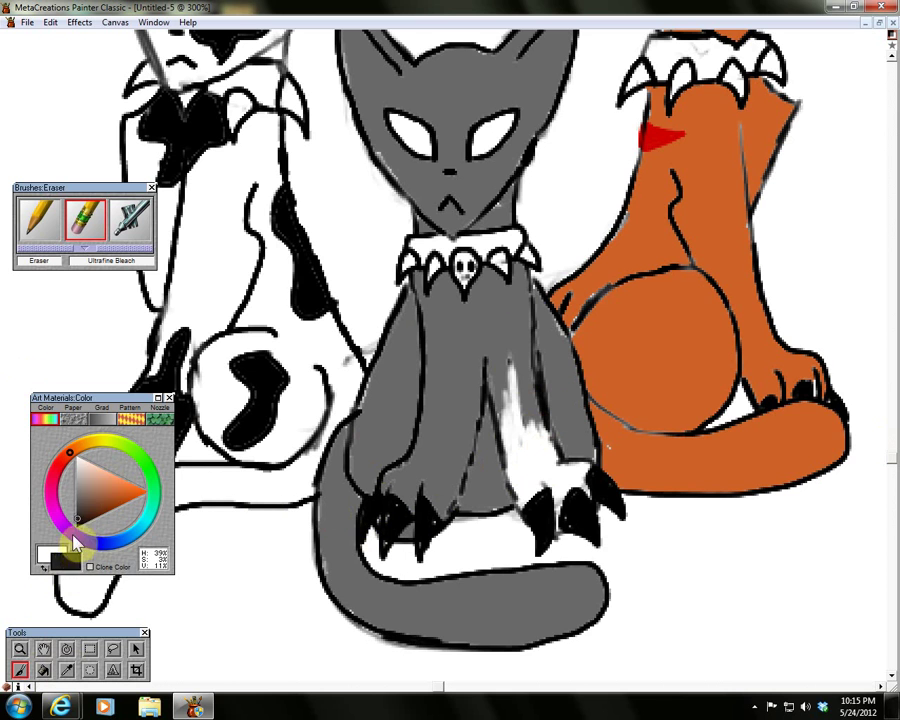
left_click(55, 208)
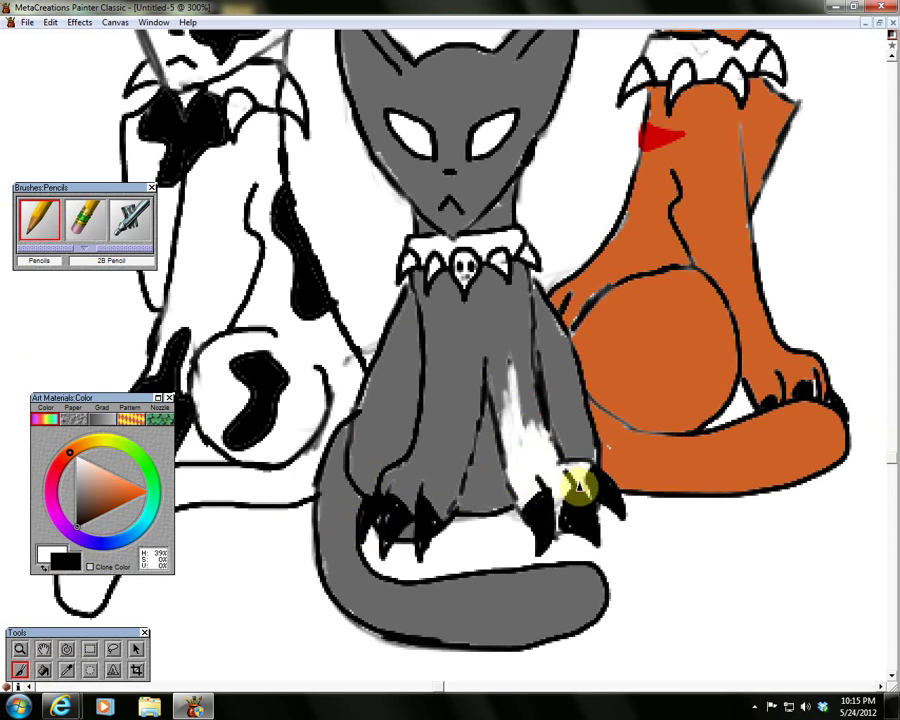
left_click(52, 22)
left_click(28, 44)
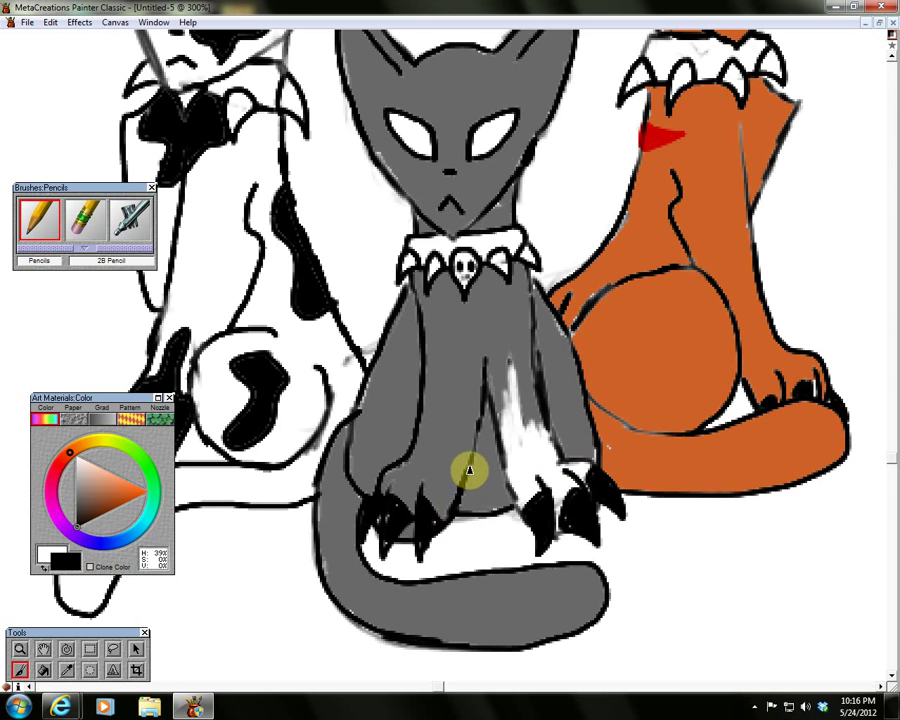
Fill the middle cat's collar band with a saturated purple.
left_click(70, 540)
left_click(147, 492)
left_click_drag(147, 492, 130, 515)
left_click(85, 218)
left_click(44, 220)
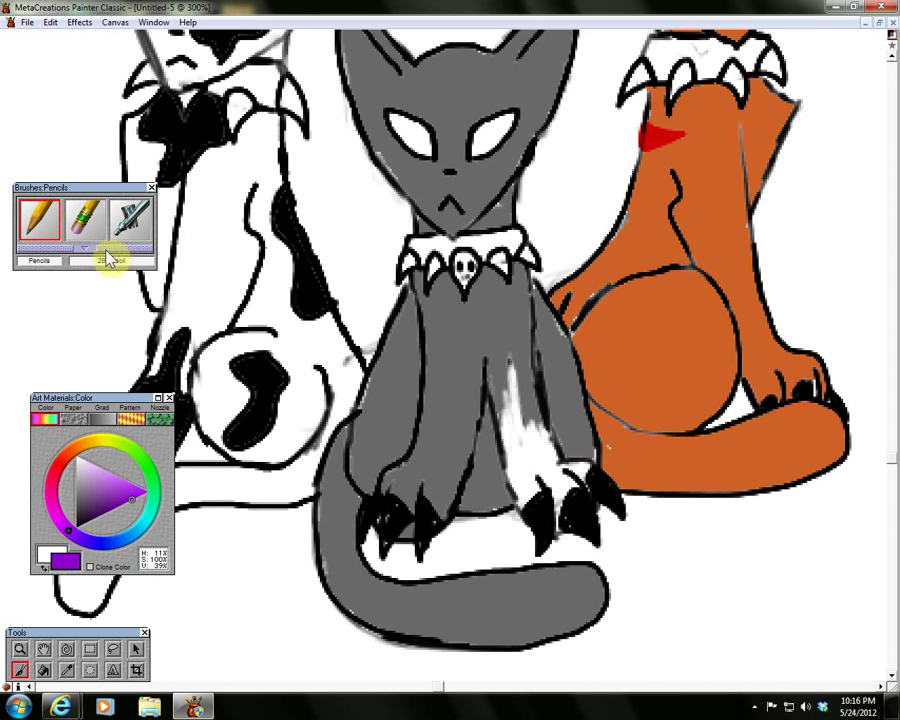
left_click(130, 218)
left_click(44, 220)
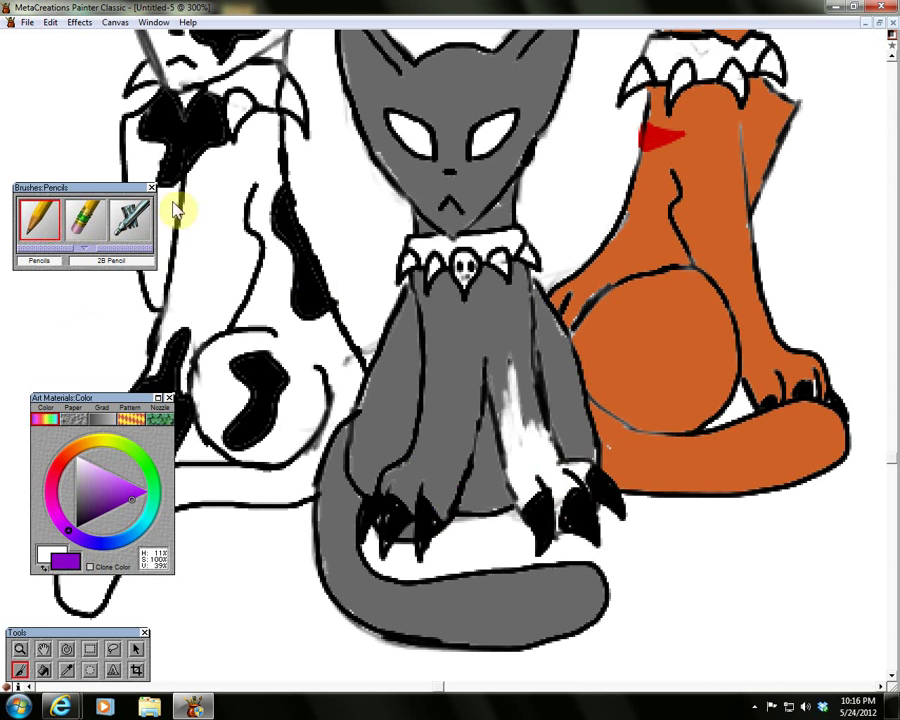
left_click(43, 670)
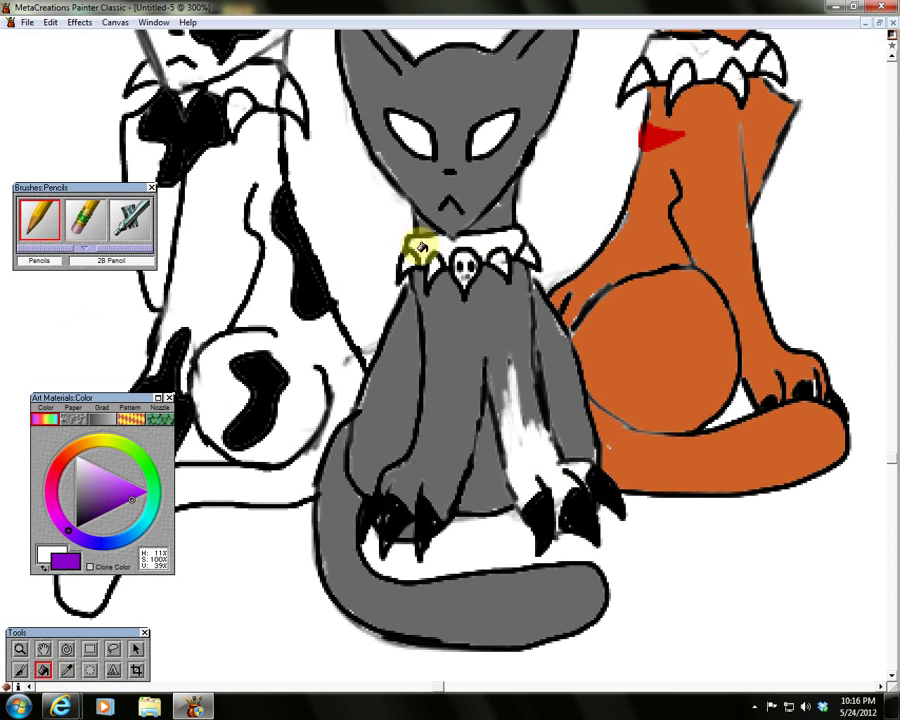
left_click(458, 241)
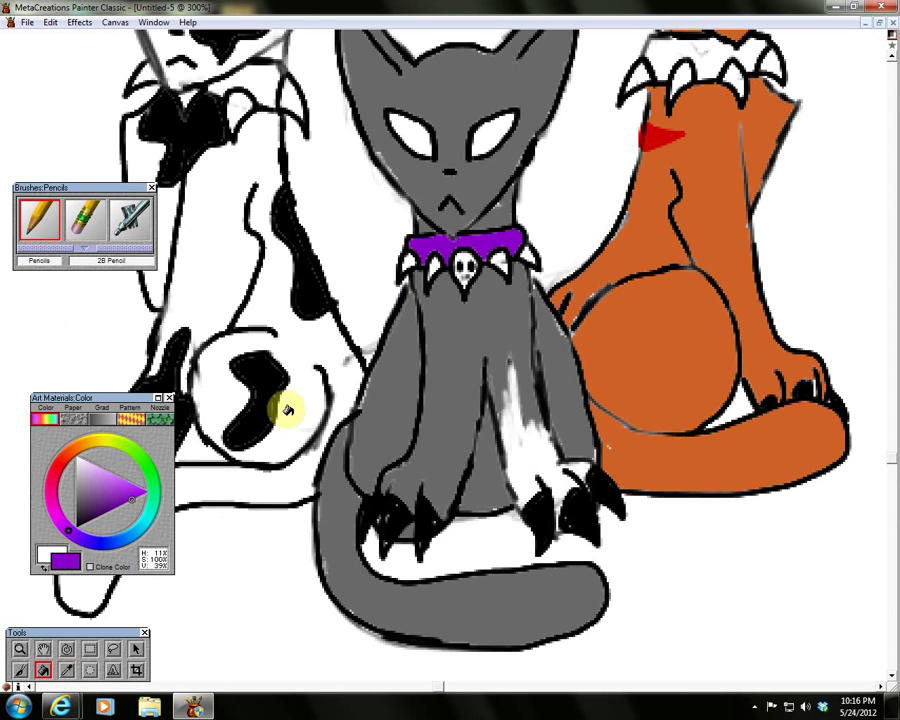
Fill the black-and-white cat's collar band with green and the orange cat's collar band with blue.
left_click(108, 442)
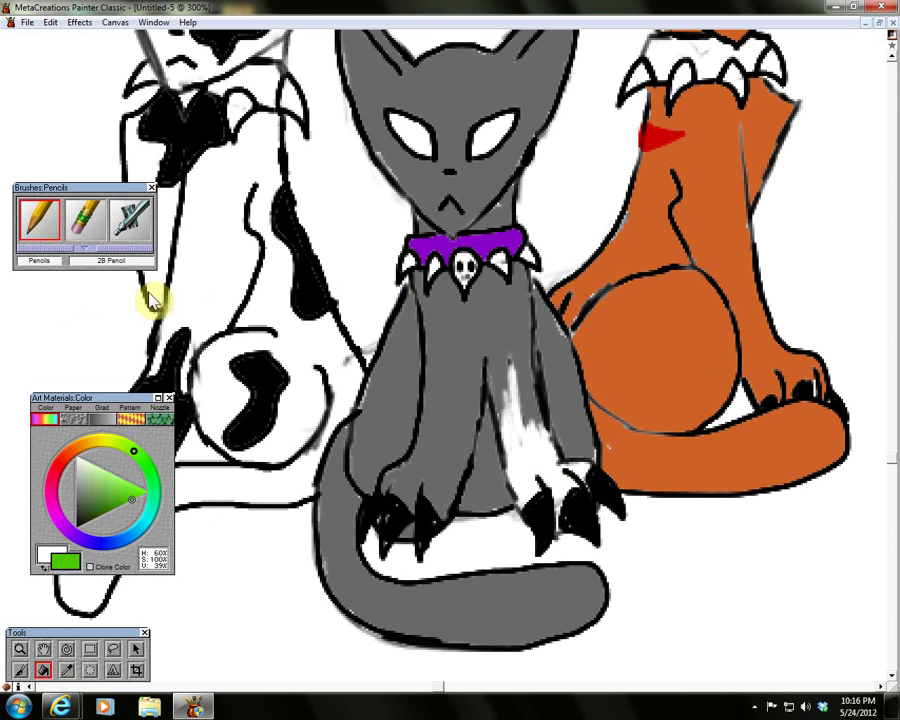
left_click(255, 78)
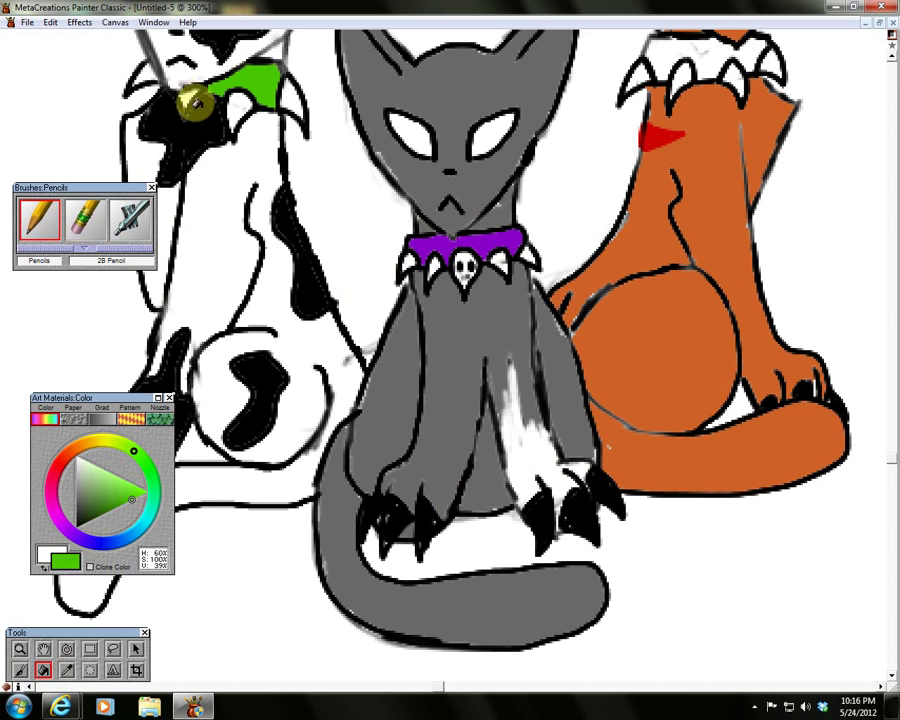
left_click(140, 529)
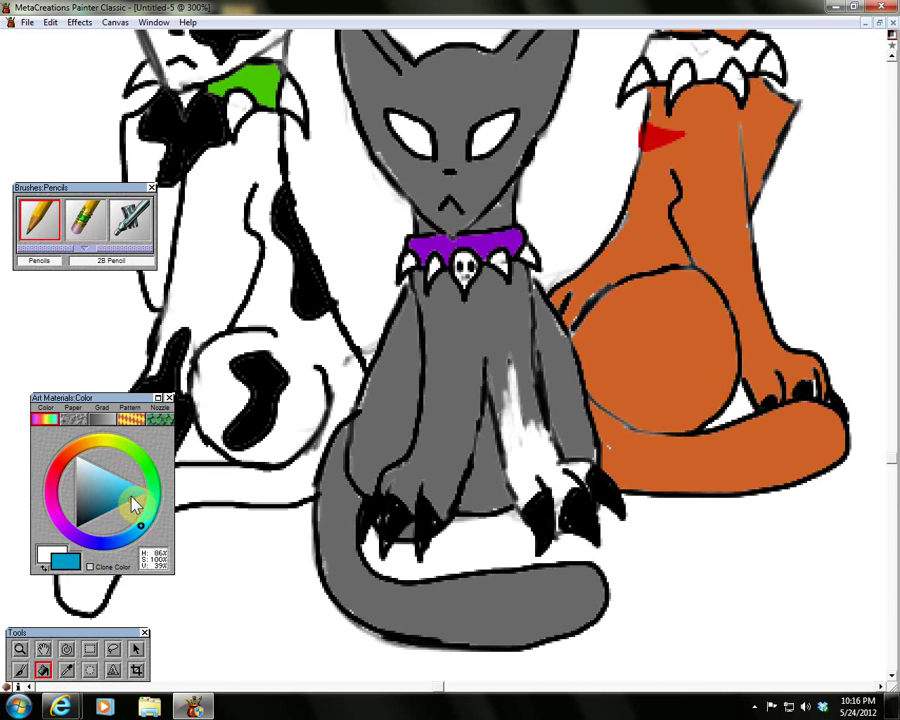
left_click(127, 502)
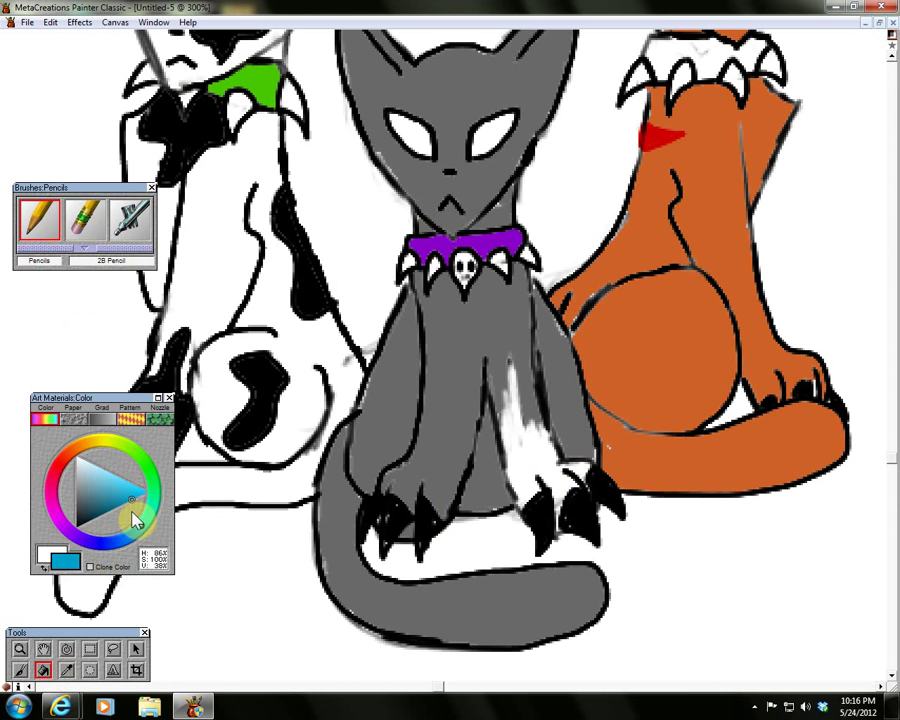
left_click(663, 50)
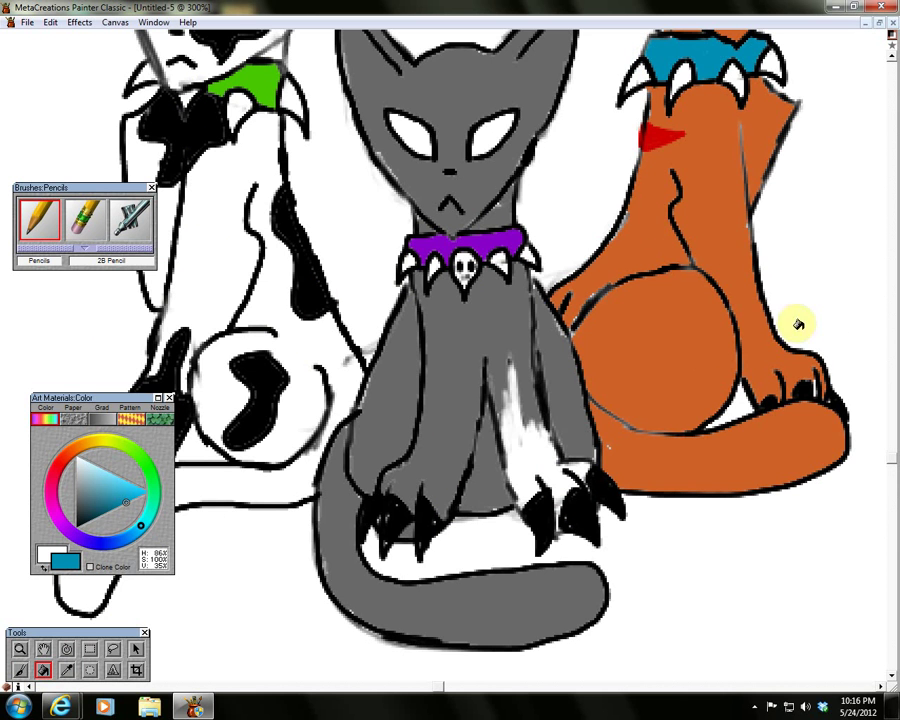
Color both of the gray cat's eyes bright cyan with the pencil.
left_click_drag(893, 428, 891, 408)
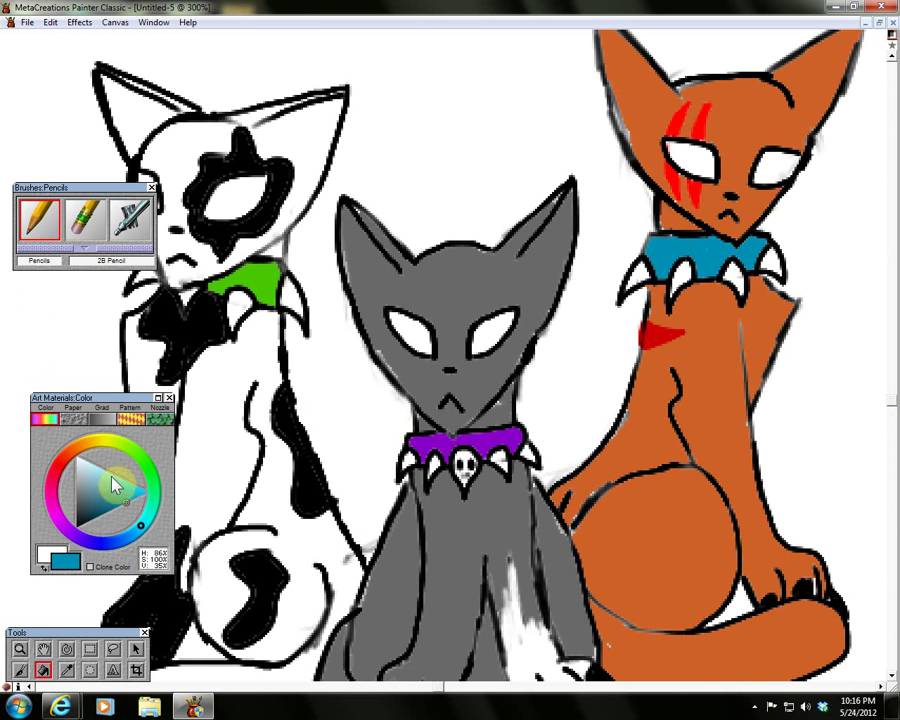
left_click(146, 524)
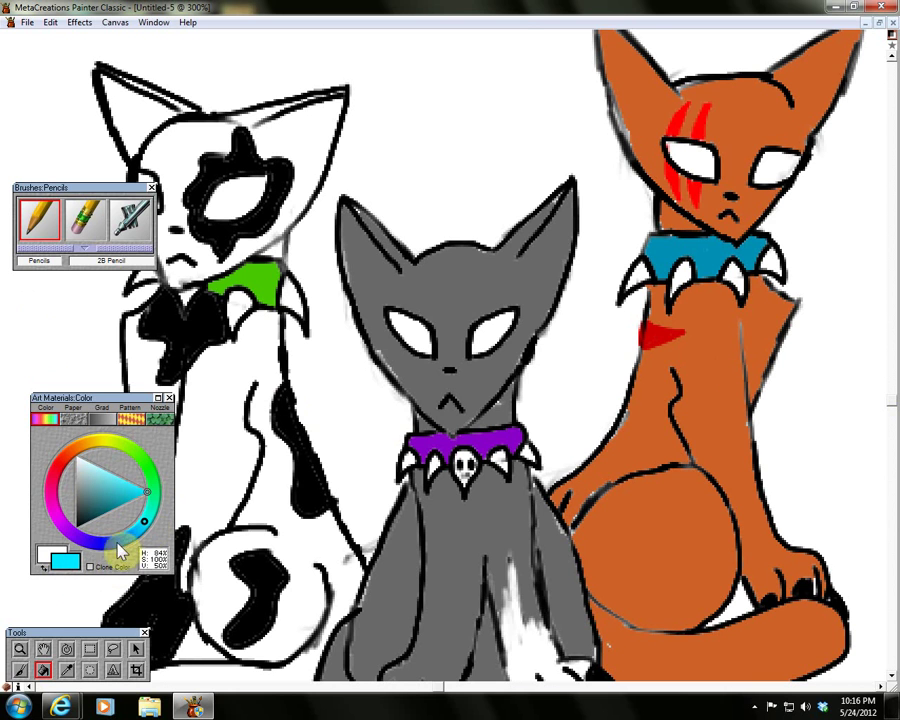
left_click(20, 668)
mouse_move(476, 309)
left_mouse_down()
mouse_move(472, 351)
mouse_move(505, 321)
mouse_move(474, 334)
left_mouse_up()
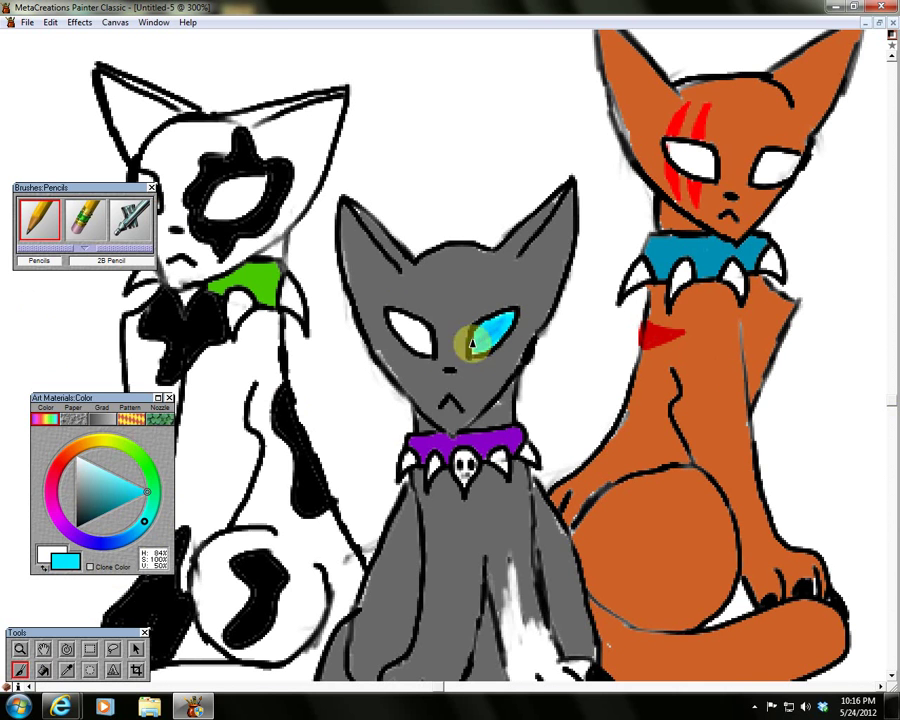
mouse_move(397, 325)
left_mouse_down()
mouse_move(412, 326)
mouse_move(394, 315)
mouse_move(400, 325)
left_mouse_up()
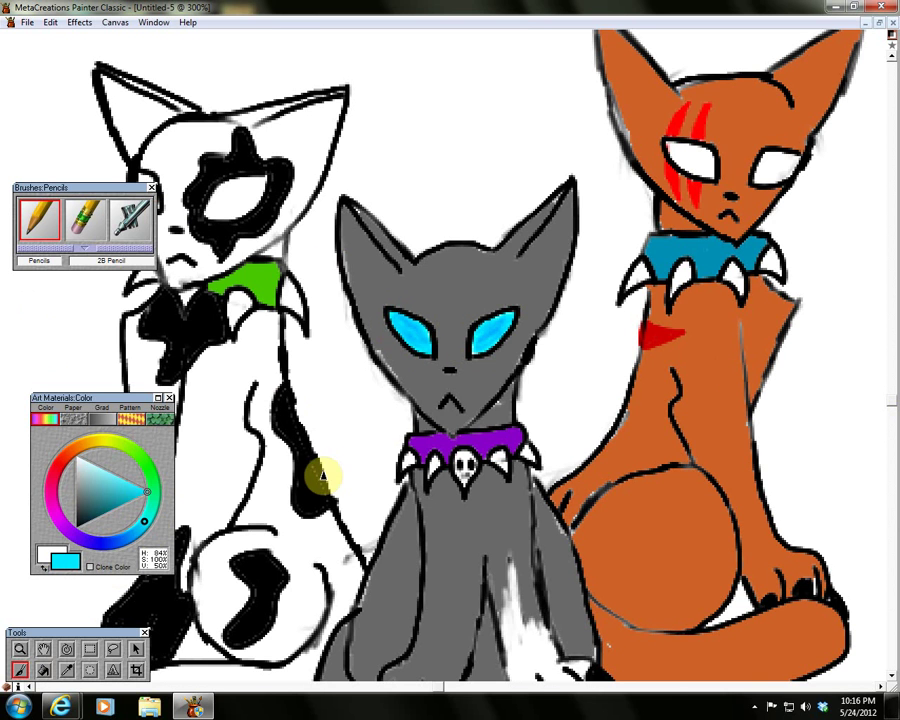
left_click(110, 443)
left_click_drag(114, 444, 109, 444)
left_click_drag(242, 190, 262, 186)
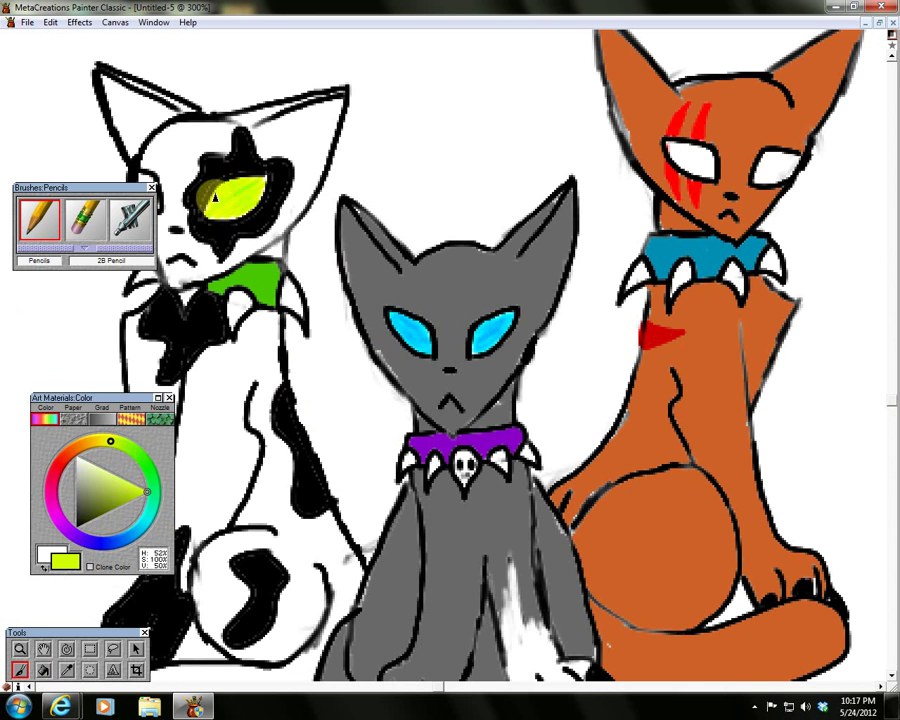
left_click(50, 22)
left_click(34, 40)
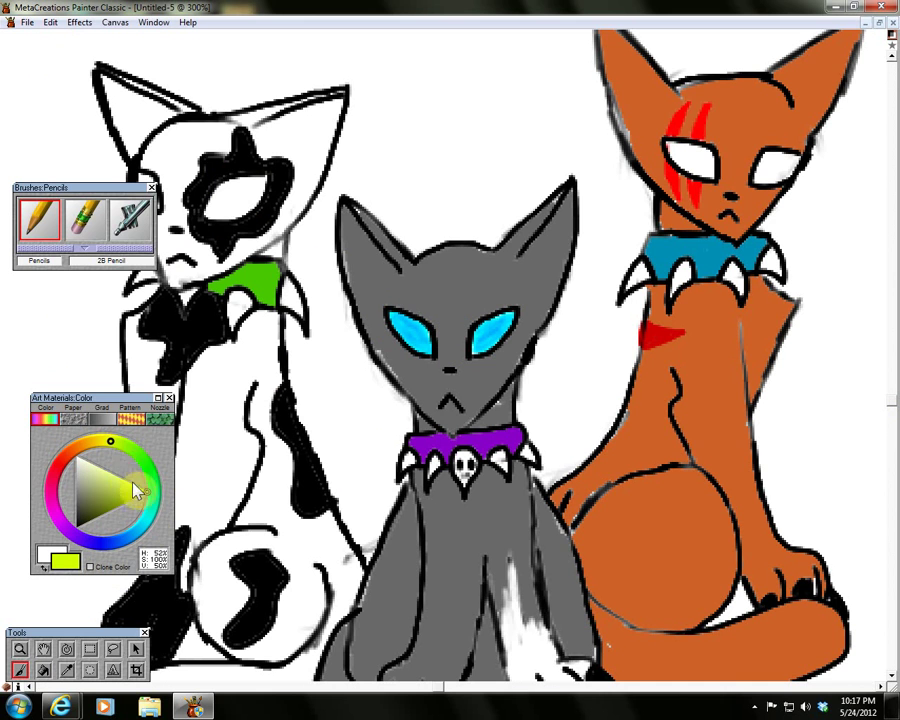
Color both of the black-and-white cat's eyes bright yellow with the 2B Pencil.
left_click_drag(112, 443, 105, 441)
left_click(222, 203)
mouse_move(236, 183)
left_mouse_down()
mouse_move(203, 213)
mouse_move(224, 220)
left_mouse_up()
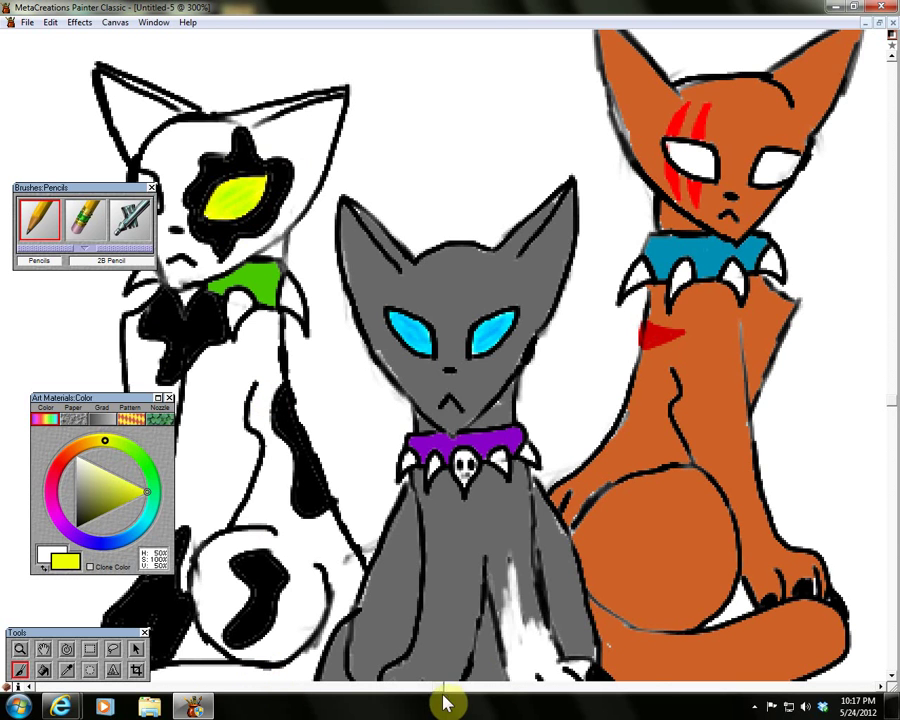
left_click_drag(436, 687, 412, 687)
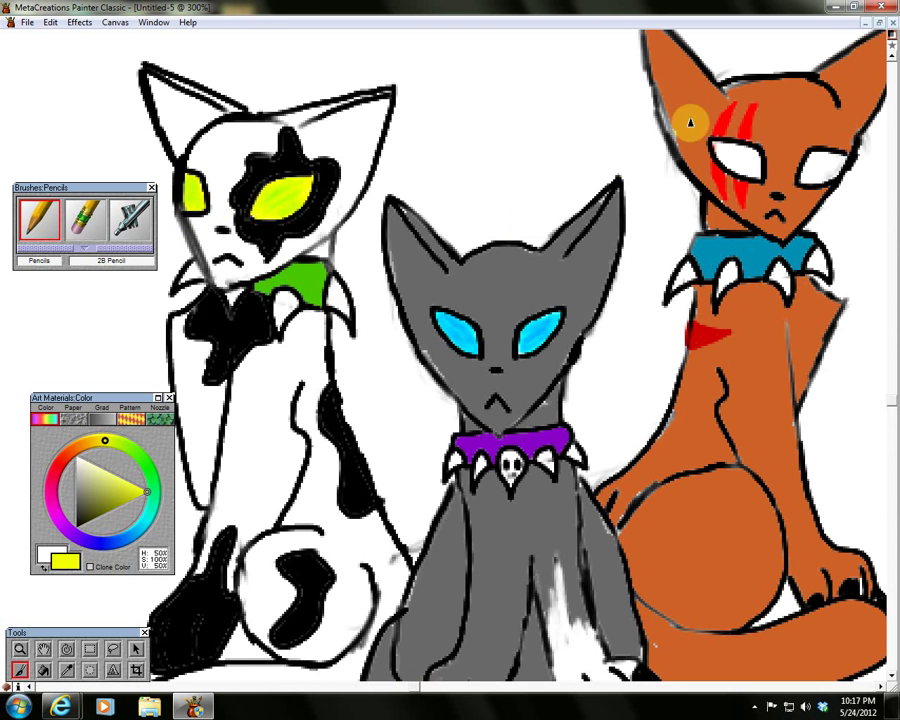
Color both of the orange cat's eyes bright green with the pencil.
left_click(145, 464)
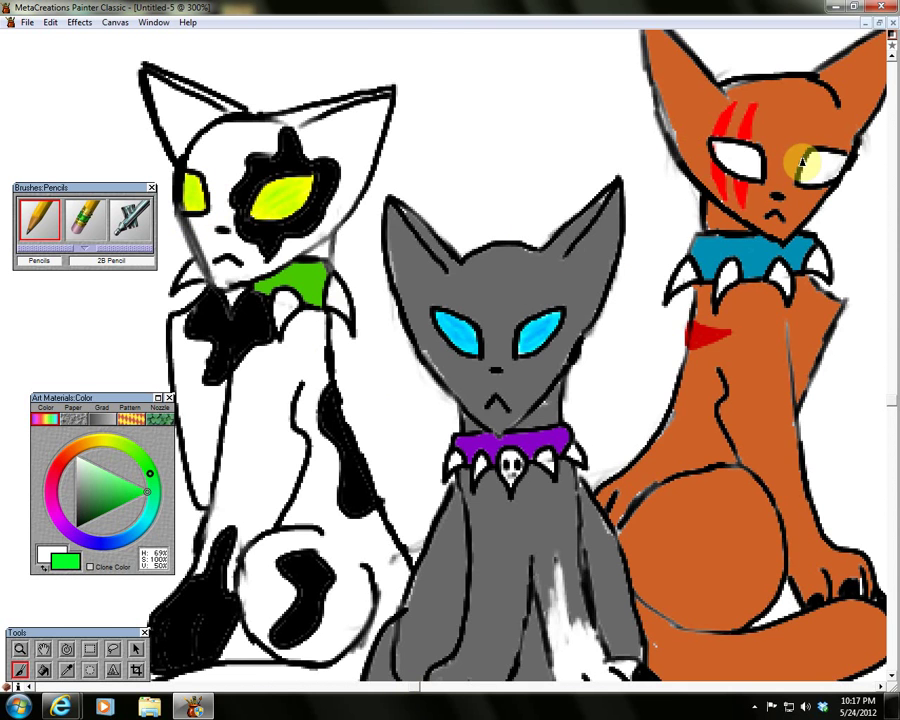
mouse_move(816, 157)
left_mouse_down()
mouse_move(818, 185)
mouse_move(831, 157)
mouse_move(833, 168)
left_mouse_up()
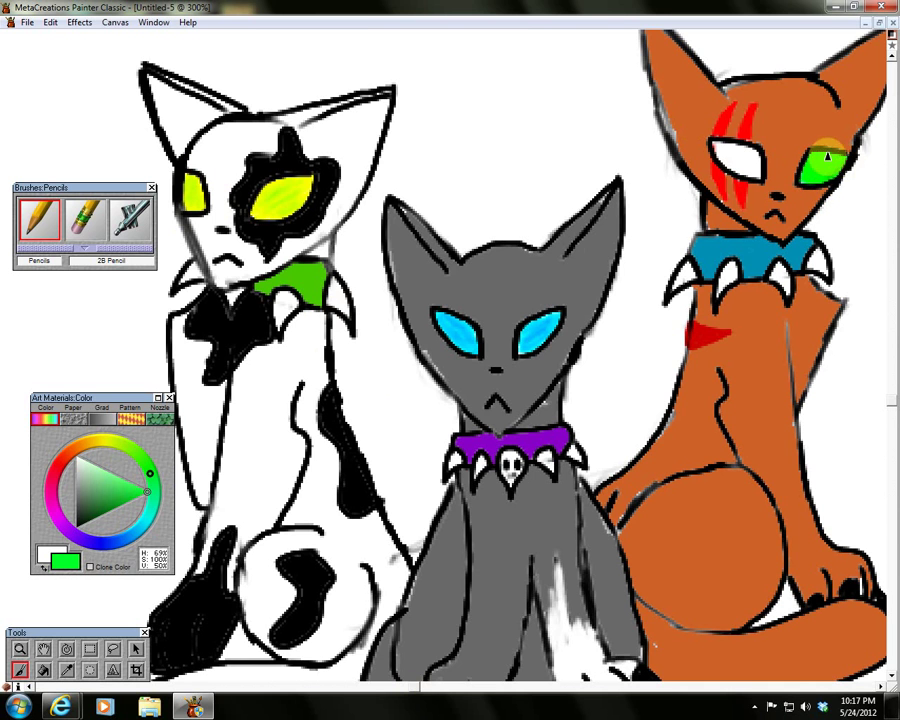
left_click_drag(836, 88, 843, 97)
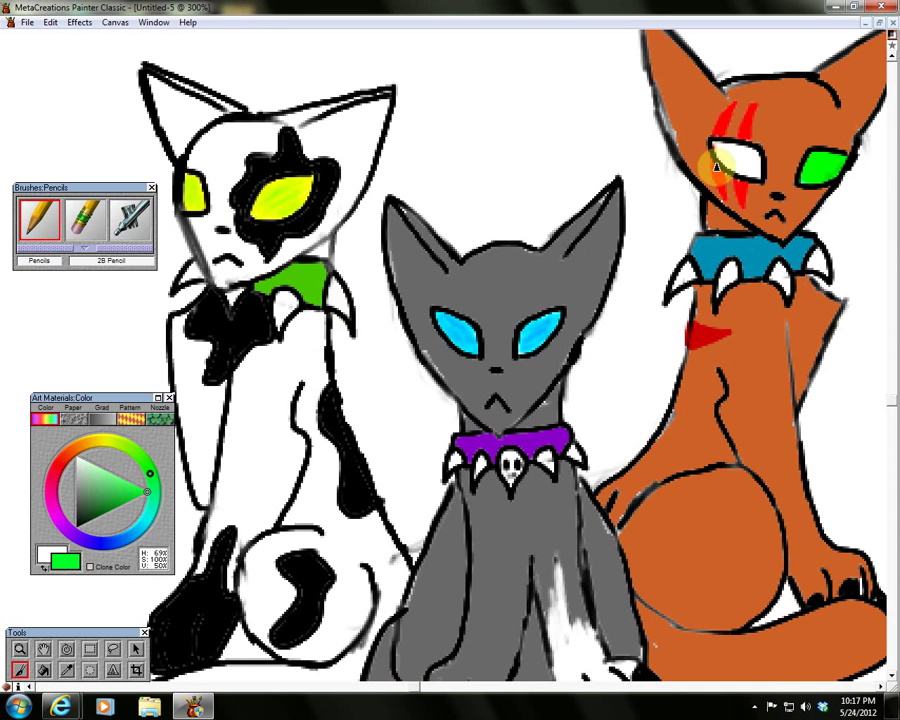
mouse_move(722, 160)
left_mouse_down()
mouse_move(714, 146)
mouse_move(746, 152)
mouse_move(735, 151)
mouse_move(757, 170)
left_mouse_up()
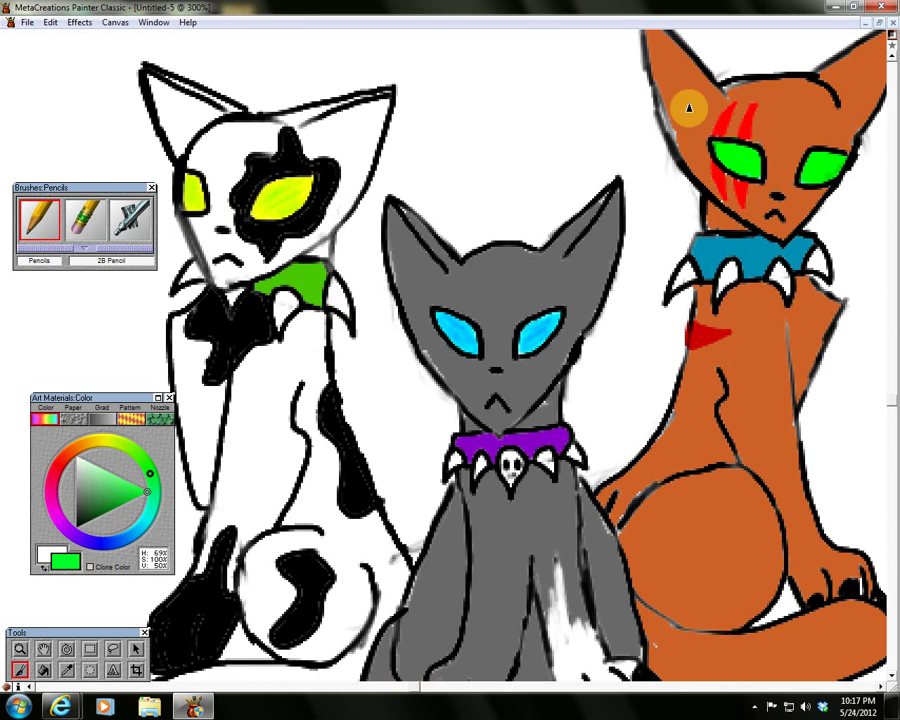
Shade dark vertical slit pupils with the pencil, using slightly darker green on the orange cat and yellow-green on the black-and-white cat.
left_click(140, 495)
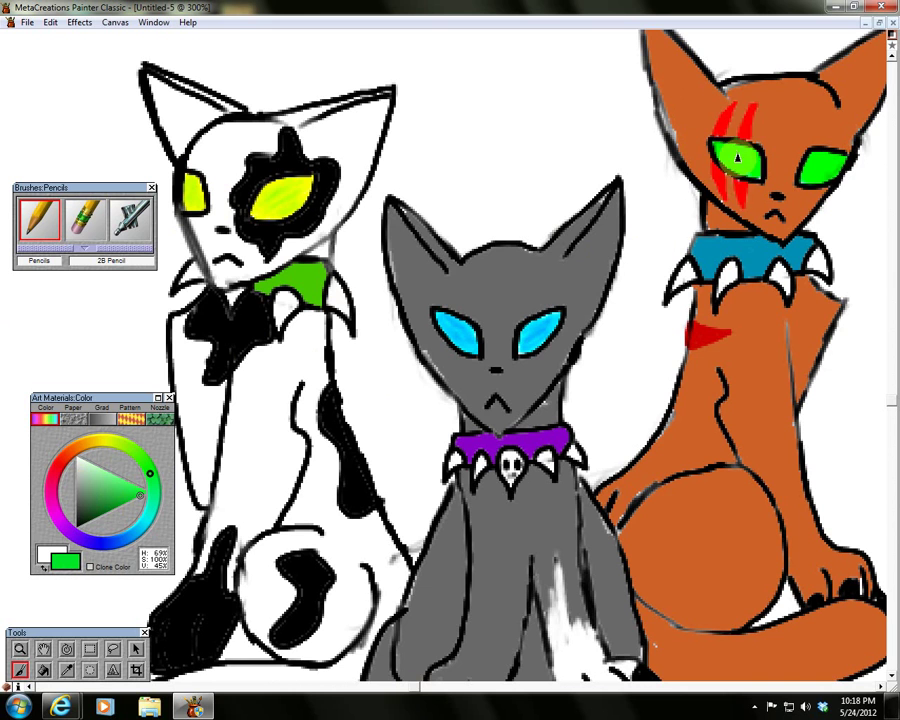
mouse_move(726, 166)
left_mouse_down()
mouse_move(738, 152)
mouse_move(722, 160)
mouse_move(764, 183)
left_mouse_up()
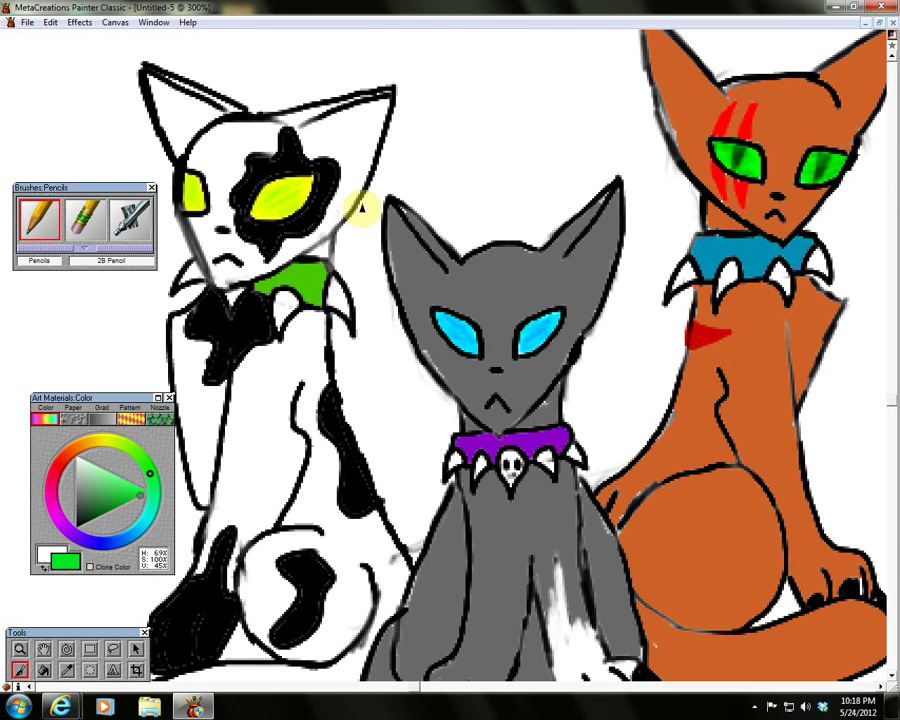
left_click(114, 441)
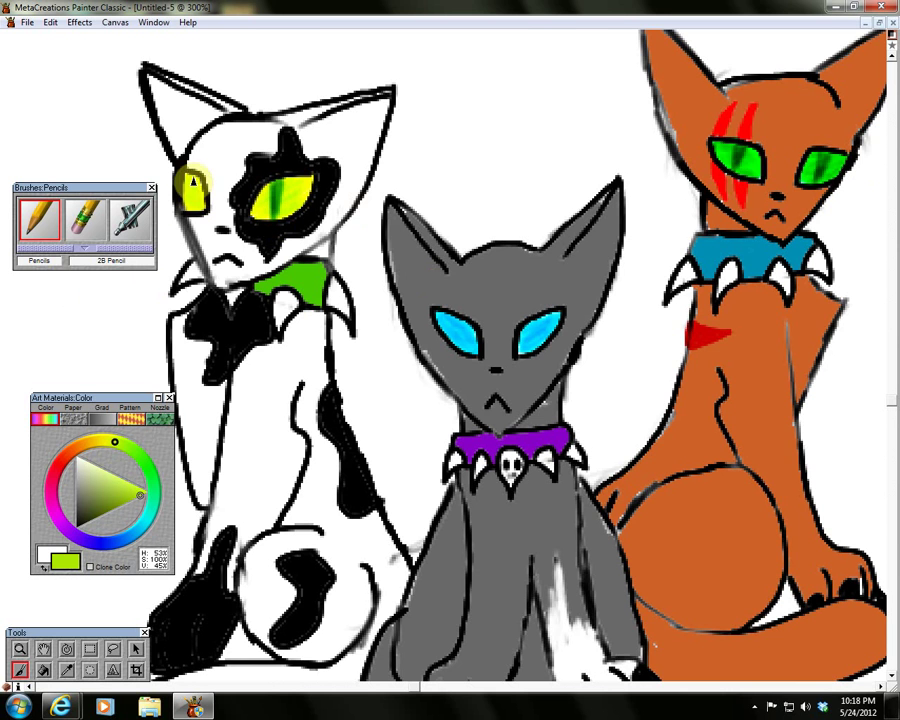
left_click_drag(186, 207, 186, 206)
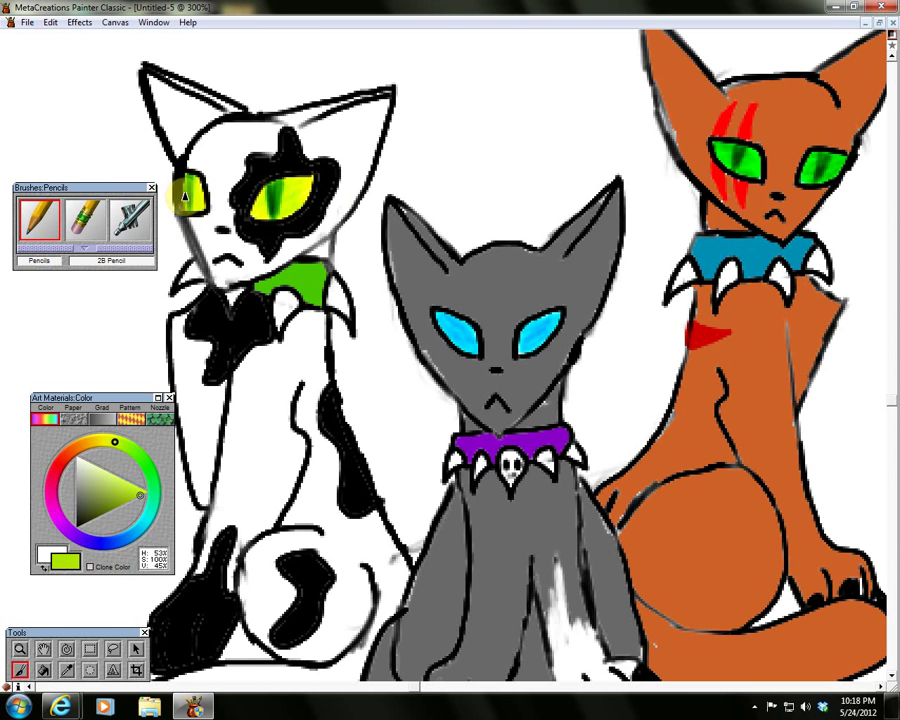
Bleach small white highlights into both of the black-and-white cat's eyes with the Ultrafine Bleach eraser.
left_click(85, 218)
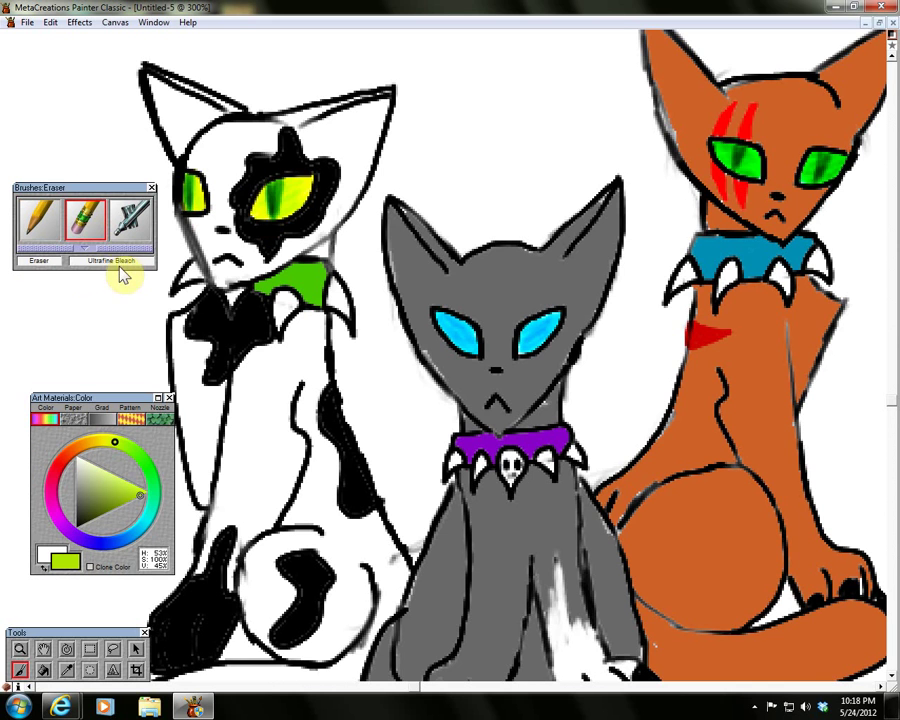
left_click_drag(290, 190, 303, 186)
left_click_drag(188, 192, 193, 187)
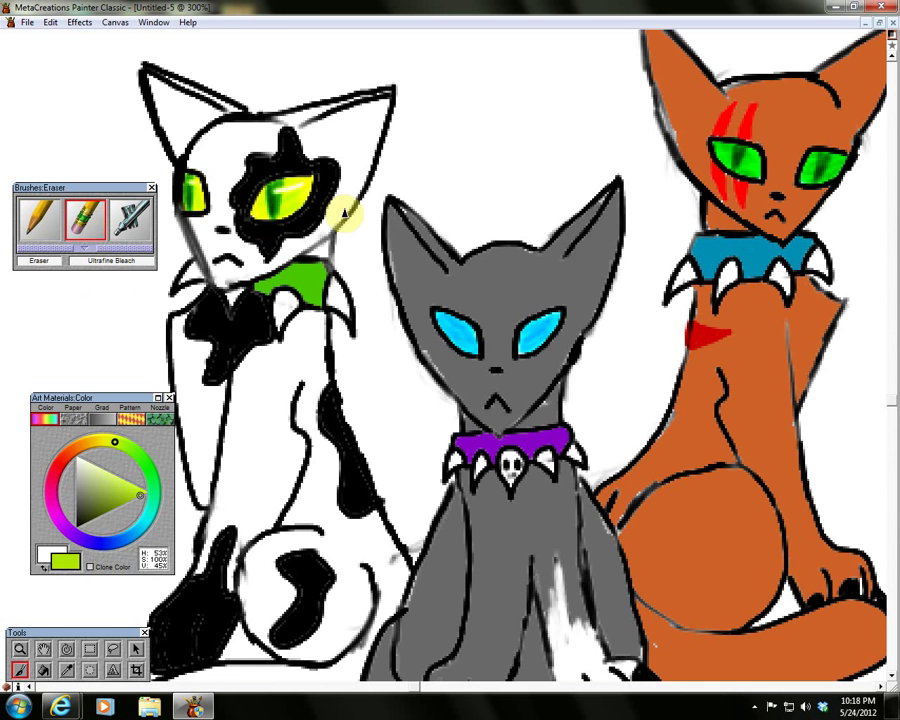
Pencil darker blue slit pupils into the gray cat's eyes and bleach white highlights into the gray and orange cats' eyes.
left_click_drag(125, 520, 141, 525)
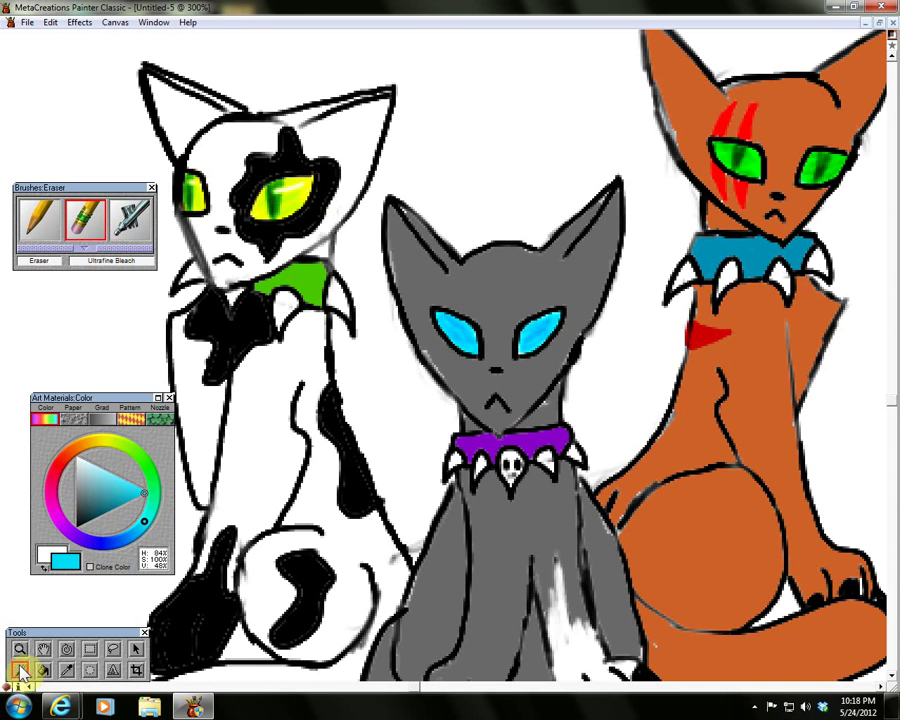
left_click(38, 218)
mouse_move(530, 305)
left_mouse_down()
mouse_move(537, 325)
mouse_move(527, 348)
mouse_move(526, 306)
mouse_move(538, 338)
left_mouse_up()
mouse_move(428, 312)
left_mouse_down()
mouse_move(458, 322)
mouse_move(458, 357)
mouse_move(450, 327)
mouse_move(458, 342)
left_mouse_up()
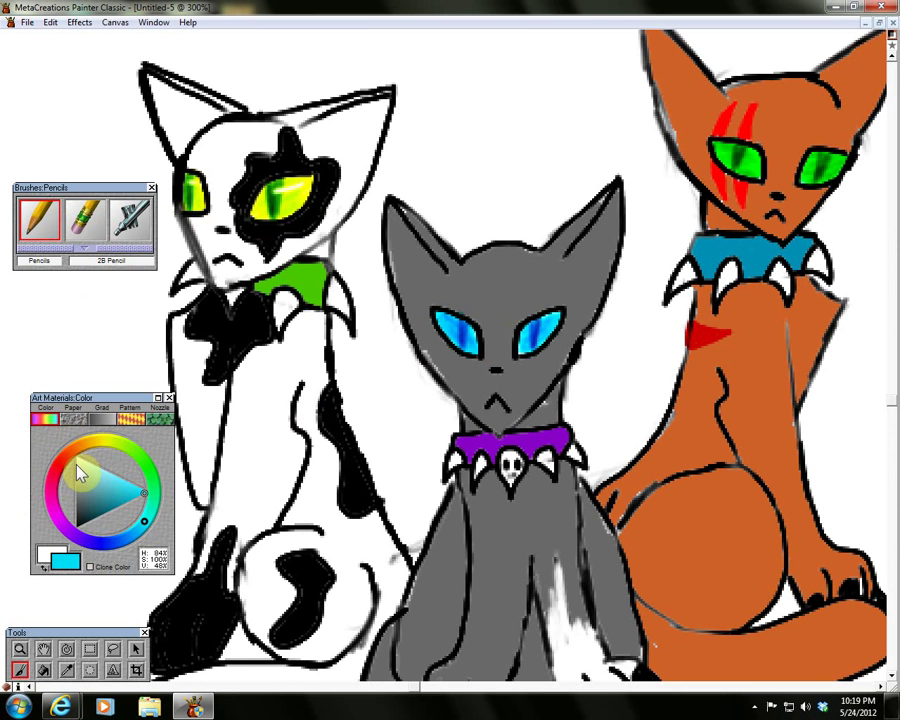
left_click(84, 220)
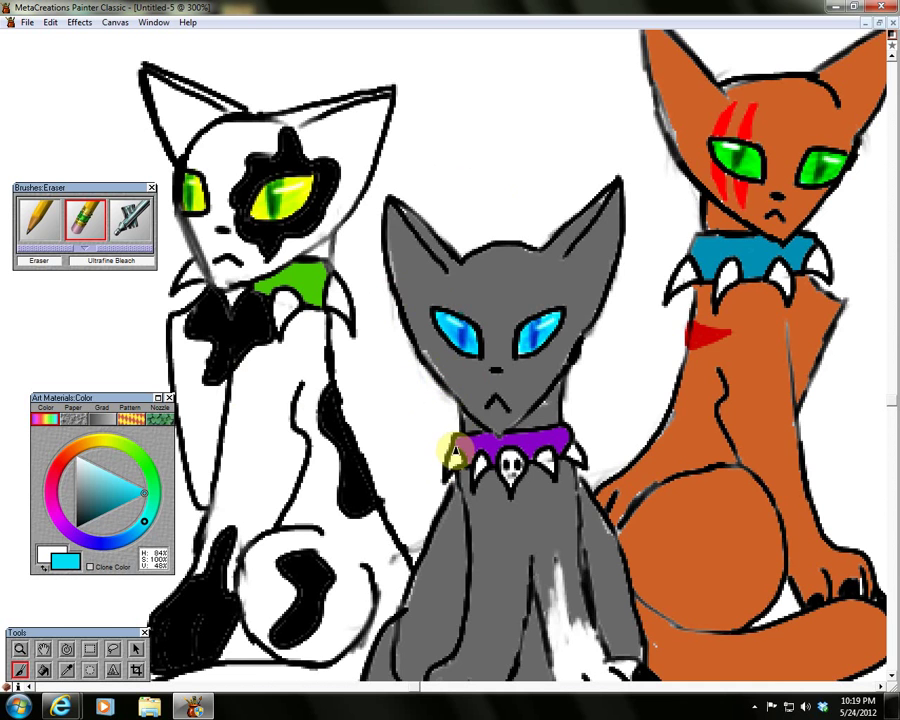
Fill the spikes on the black-and-white cat's collar with dark gold.
left_click(95, 437)
left_click_drag(132, 492, 135, 510)
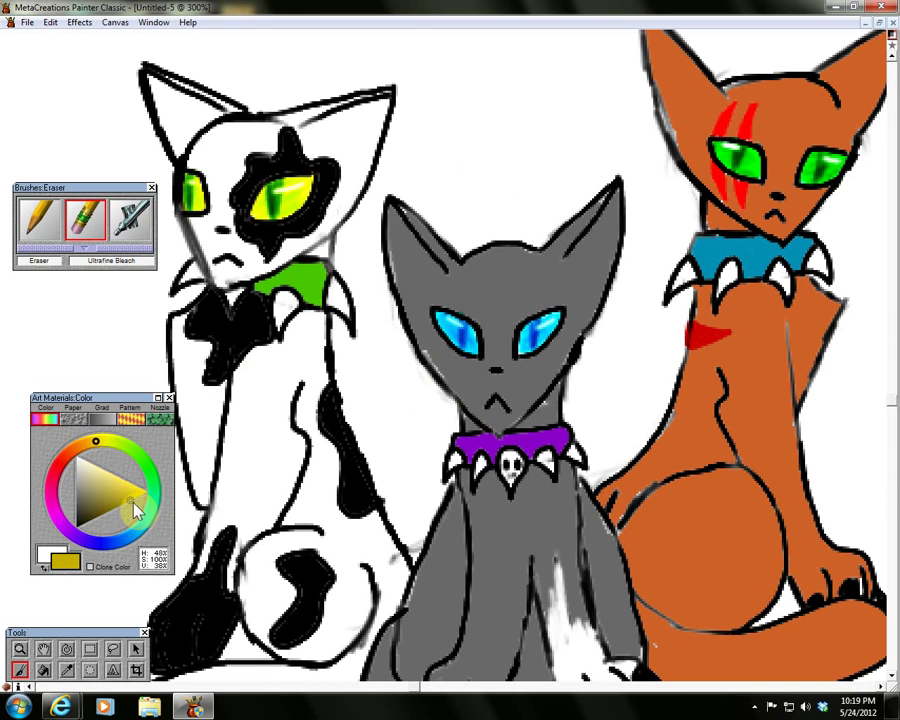
left_click(43, 670)
left_click(285, 302)
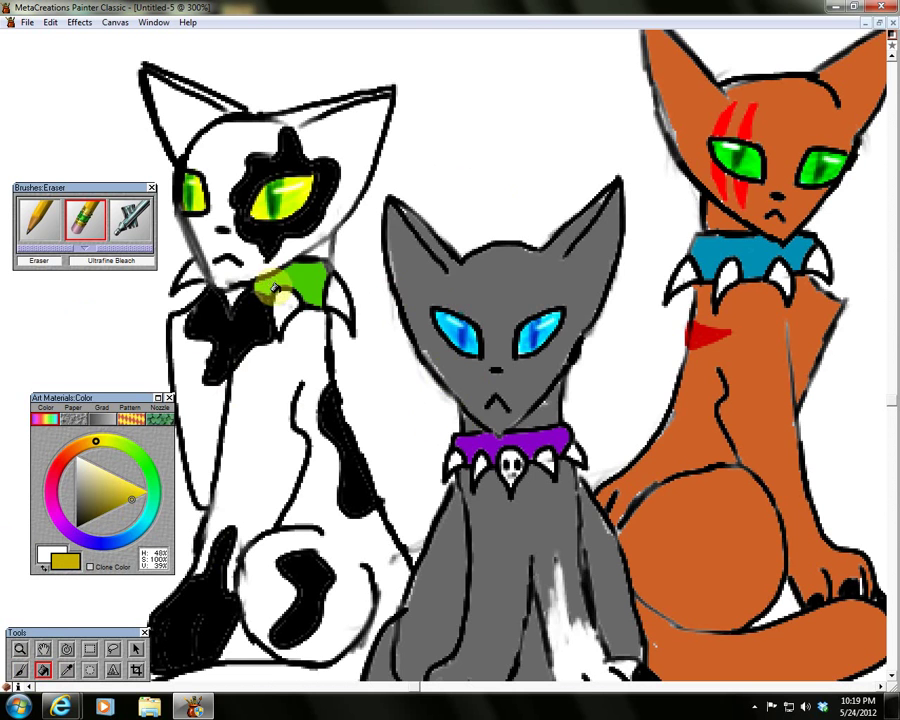
left_click(336, 290)
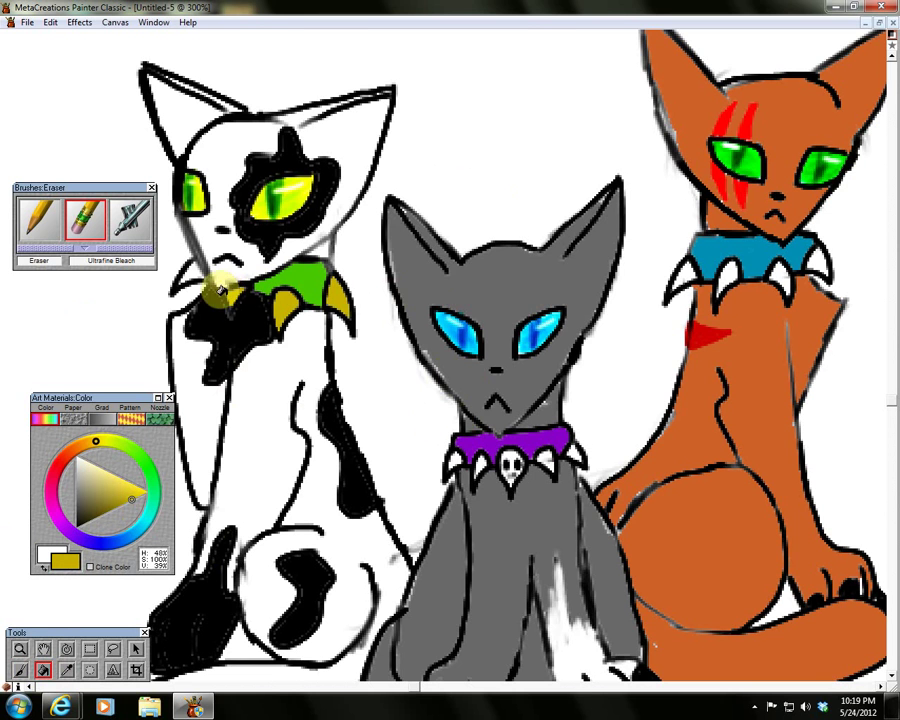
Fill the skull charm and the spikes on the gray cat's collar with the same dark gold.
left_click(503, 456)
left_click(501, 469)
left_click(539, 446)
left_click(565, 458)
left_click(460, 466)
left_click(477, 463)
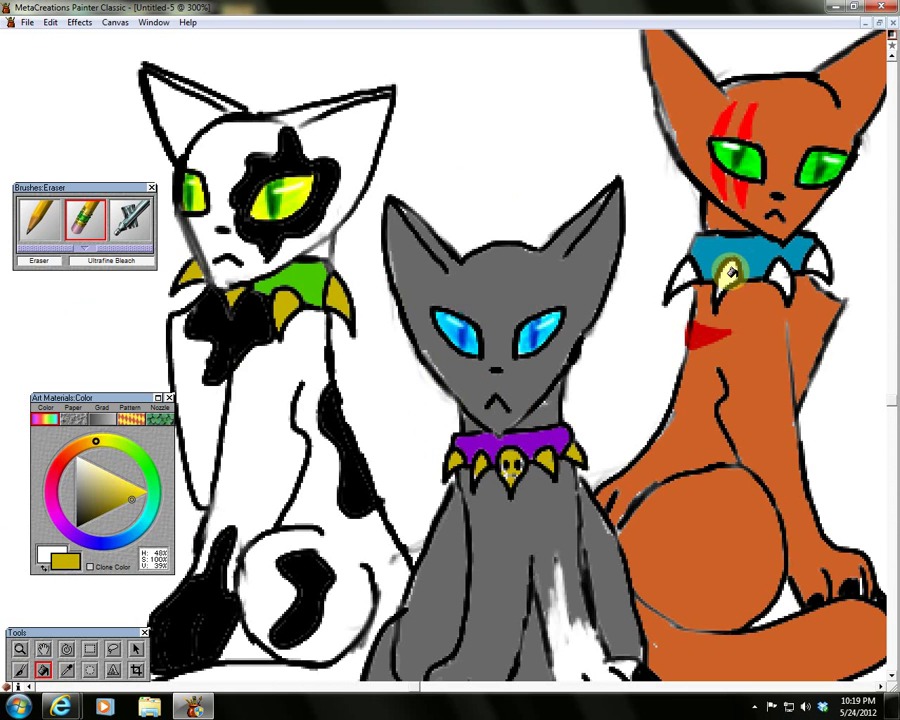
Fill all four spikes on the orange cat's collar with the same dark gold.
left_click(672, 276)
left_click(720, 288)
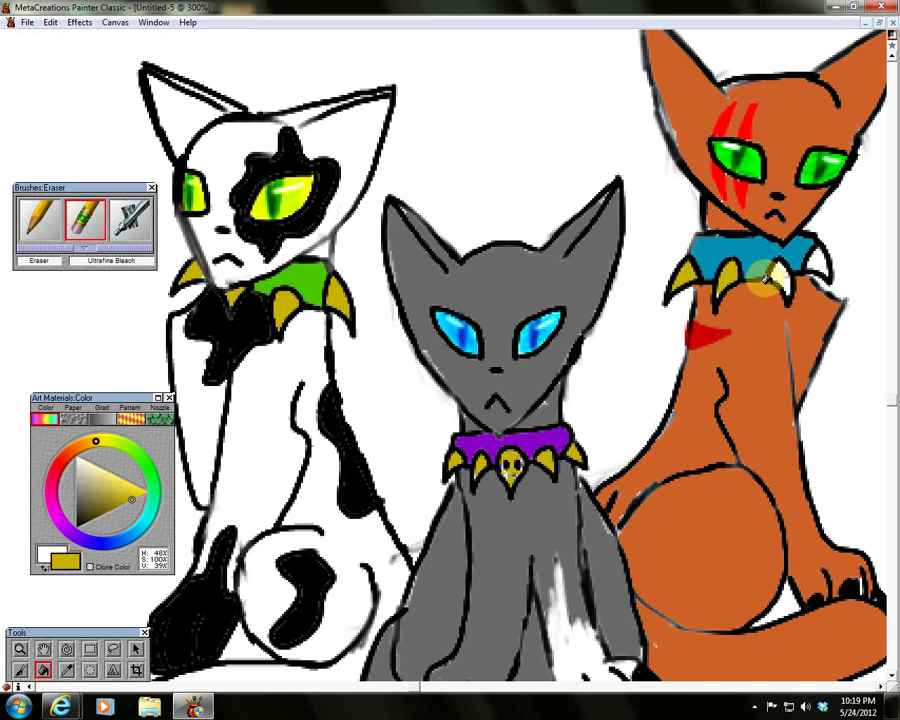
left_click(816, 262)
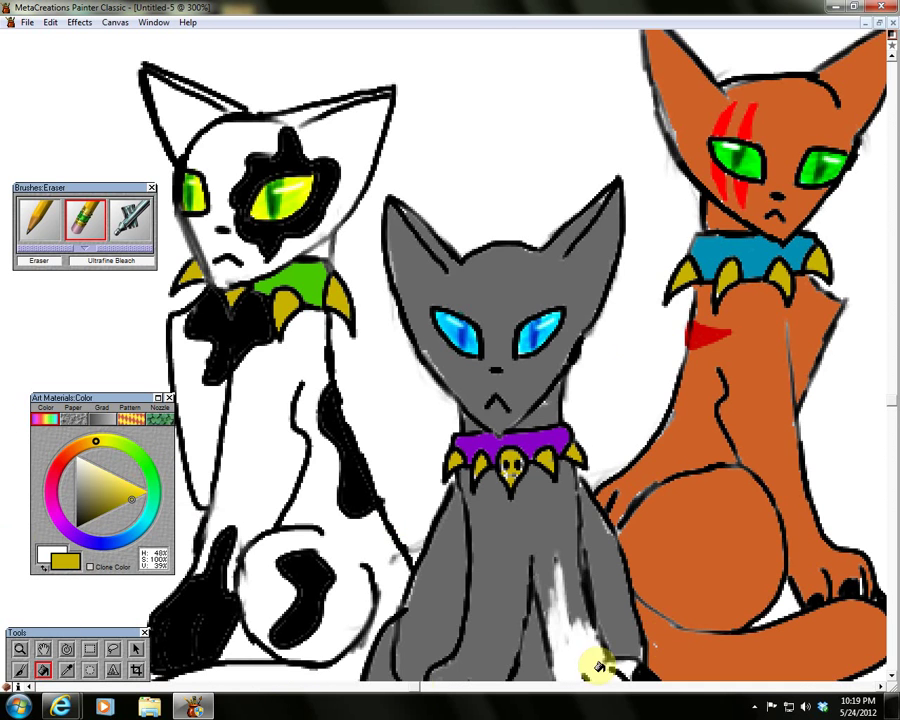
Airbrush a bright blue glow around the gray cat's whole outline, from ears to tail, with the Medium Stroke variant.
left_click(753, 707)
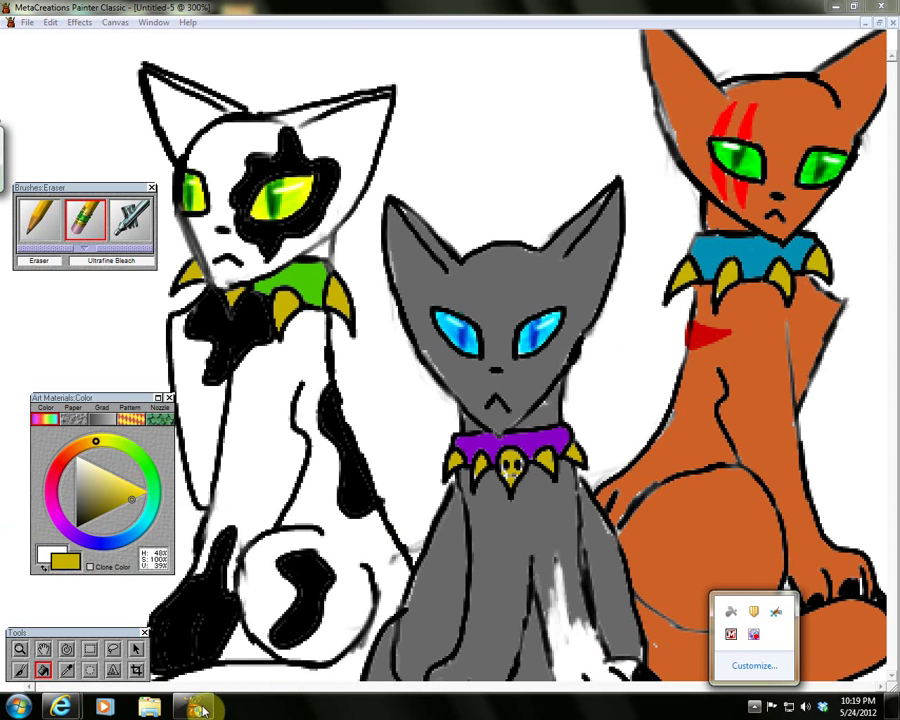
left_click(152, 22)
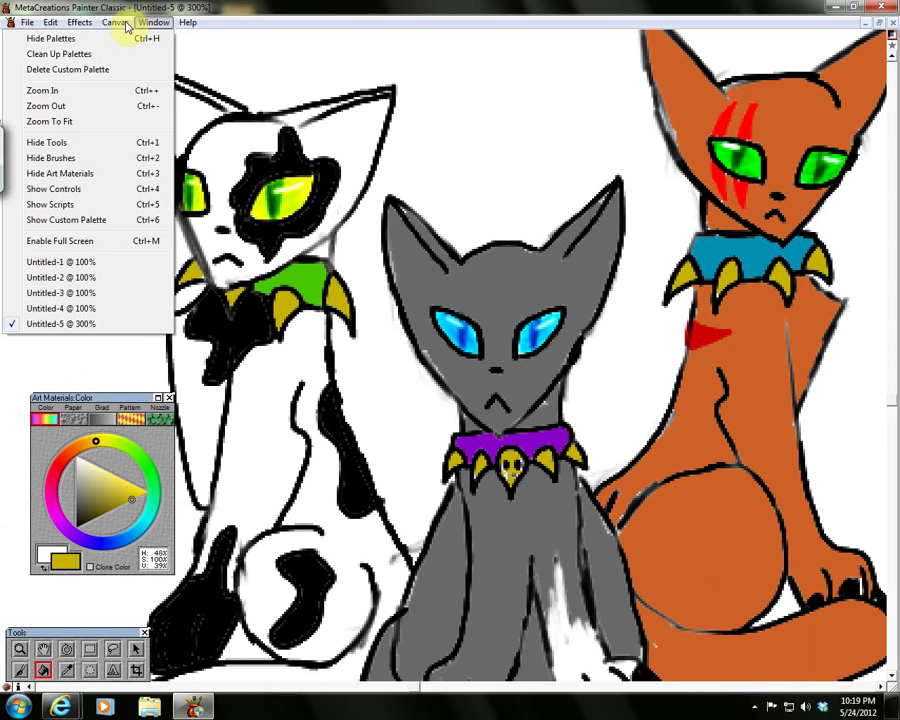
left_click(140, 100)
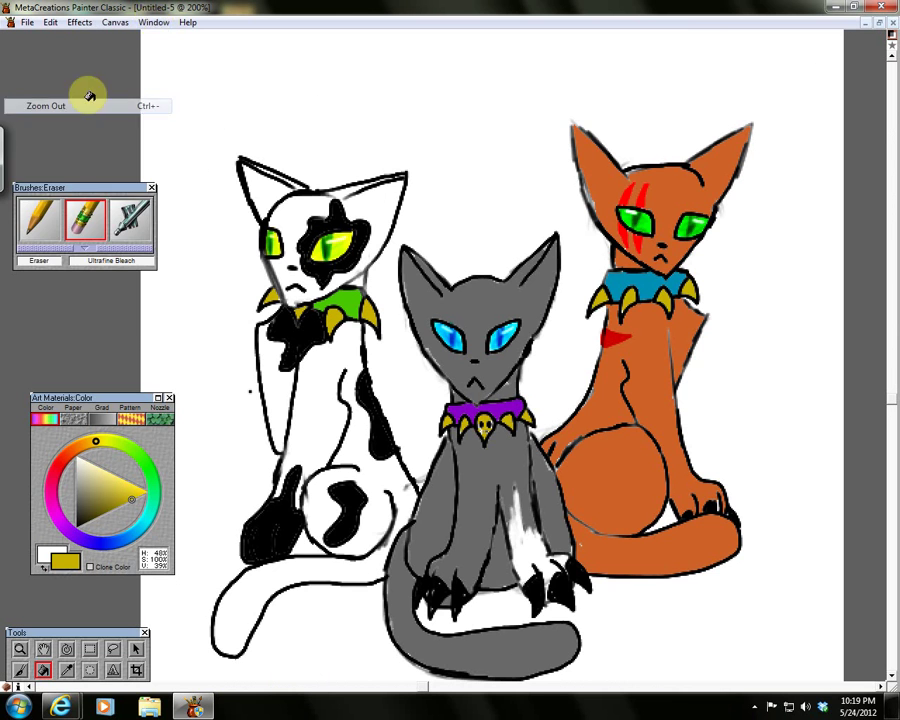
left_click(155, 23)
left_click(92, 107)
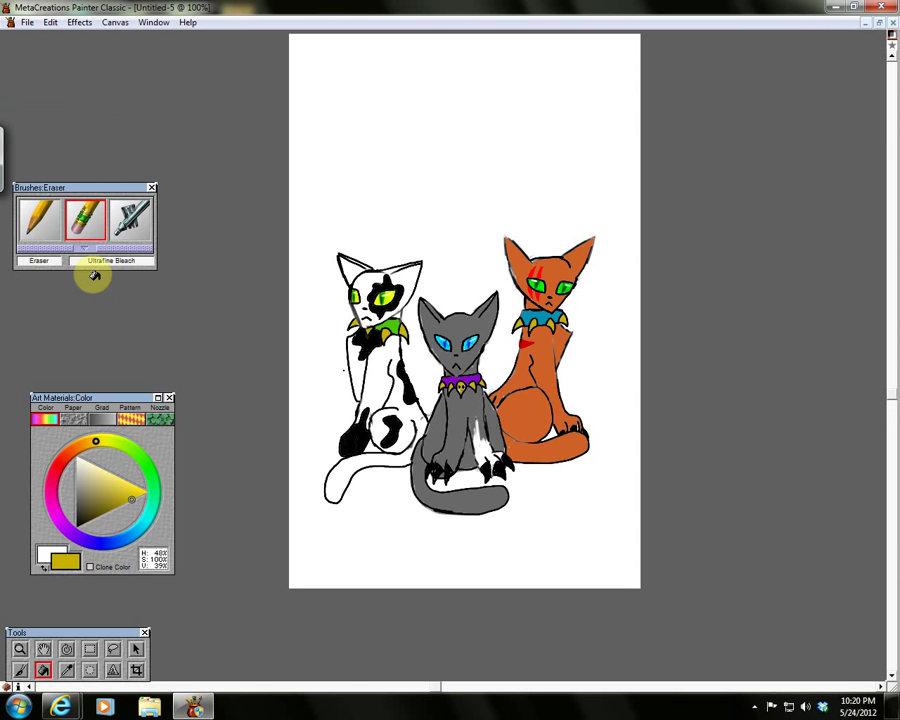
left_click(140, 526)
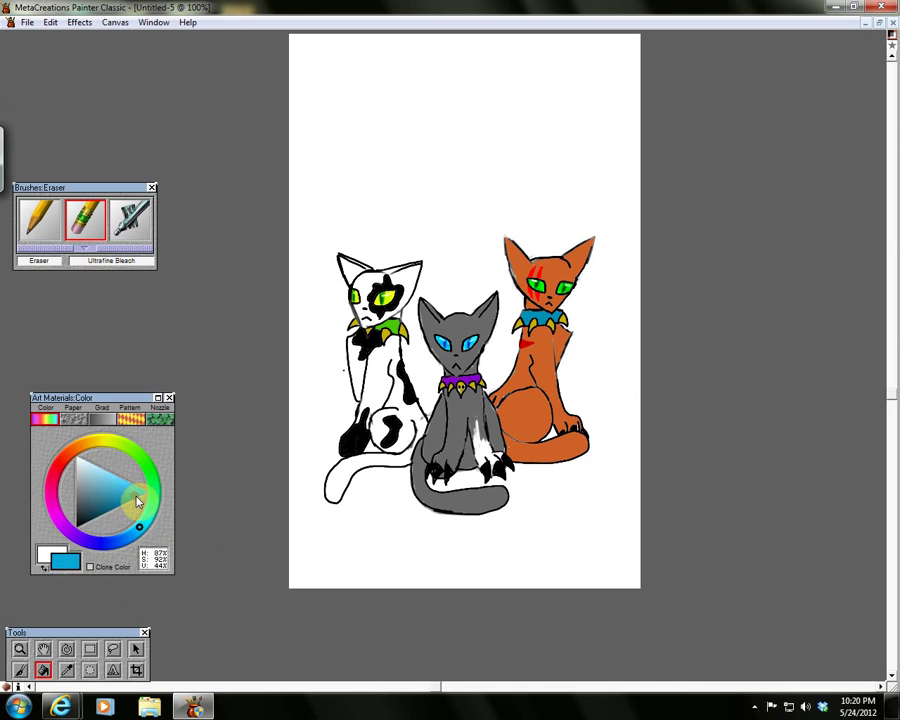
left_click(129, 217)
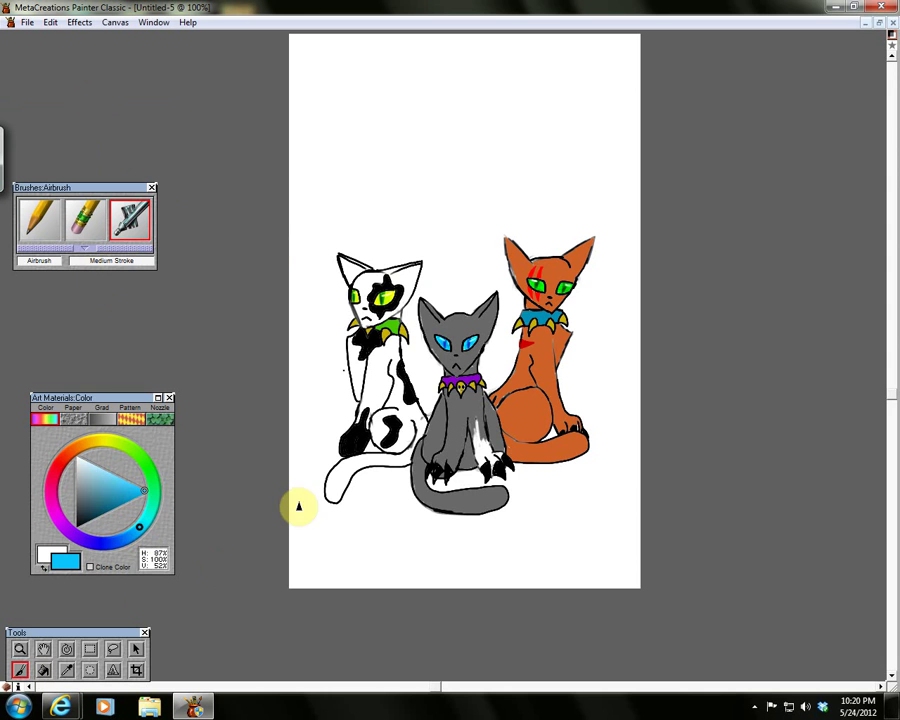
mouse_move(432, 405)
left_mouse_down()
mouse_move(407, 480)
mouse_move(410, 504)
mouse_move(441, 523)
mouse_move(436, 515)
mouse_move(469, 514)
mouse_move(447, 522)
mouse_move(497, 511)
mouse_move(504, 494)
mouse_move(452, 493)
mouse_move(491, 488)
mouse_move(428, 482)
mouse_move(465, 483)
mouse_move(448, 482)
mouse_move(473, 474)
mouse_move(498, 482)
mouse_move(511, 473)
mouse_move(487, 385)
left_mouse_up()
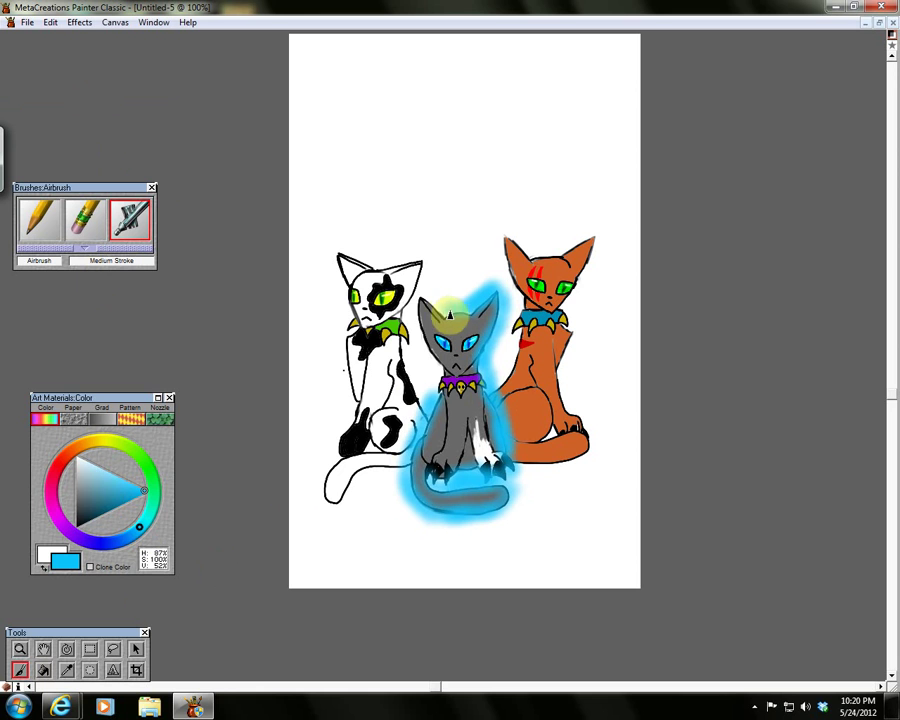
mouse_move(430, 303)
left_mouse_down()
mouse_move(419, 332)
mouse_move(440, 375)
left_mouse_up()
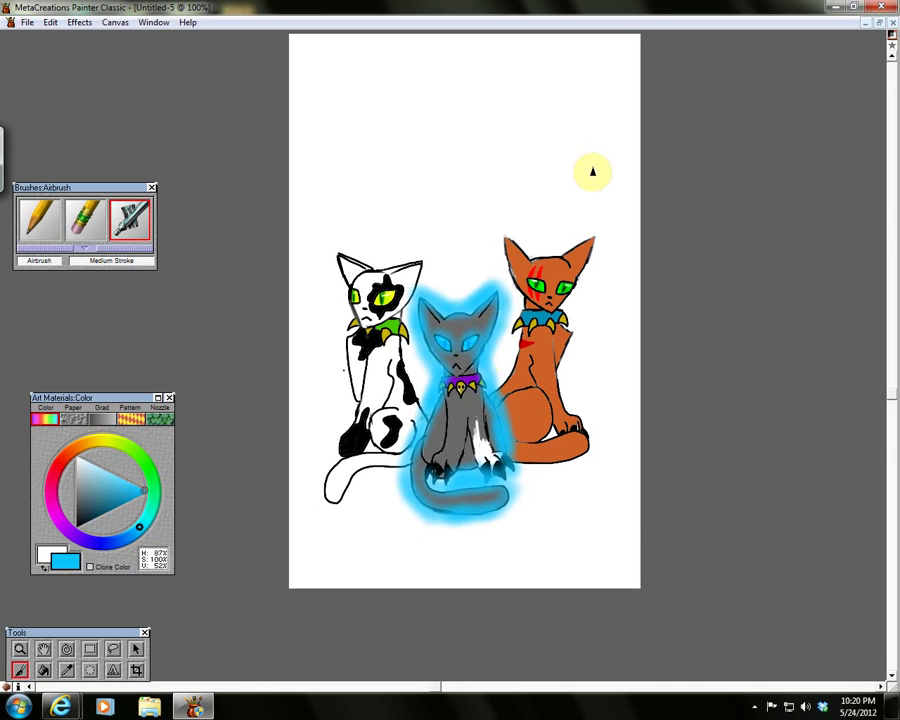
Airbrush a red glow around the black-and-white cat's whole outline, including its ears, back and tail.
left_click(57, 468)
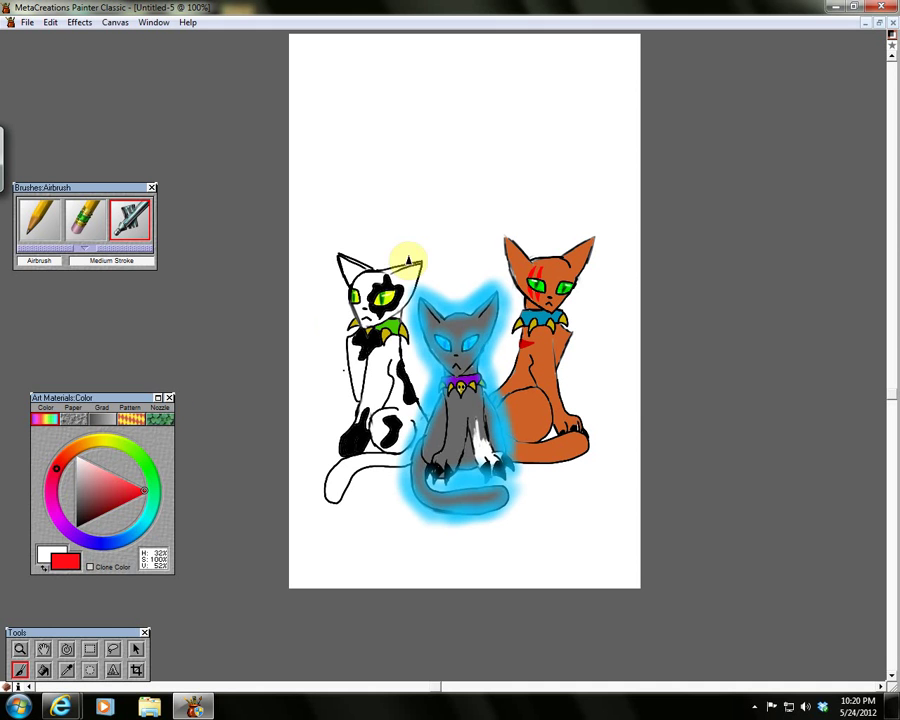
mouse_move(389, 268)
left_mouse_down()
mouse_move(409, 264)
mouse_move(331, 254)
left_mouse_up()
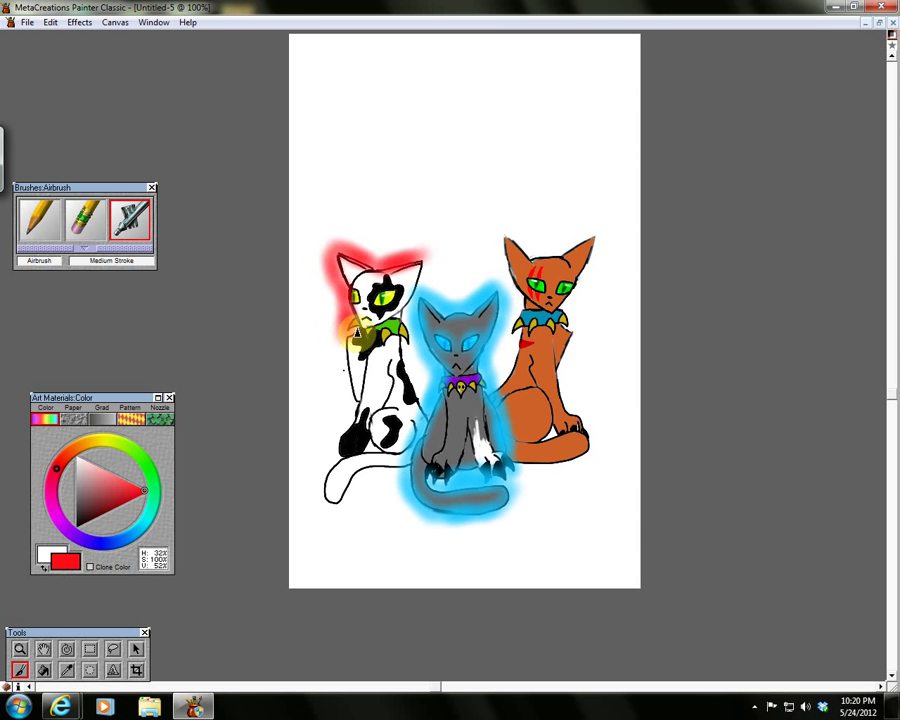
mouse_move(344, 344)
left_mouse_down()
mouse_move(352, 402)
mouse_move(340, 435)
left_mouse_up()
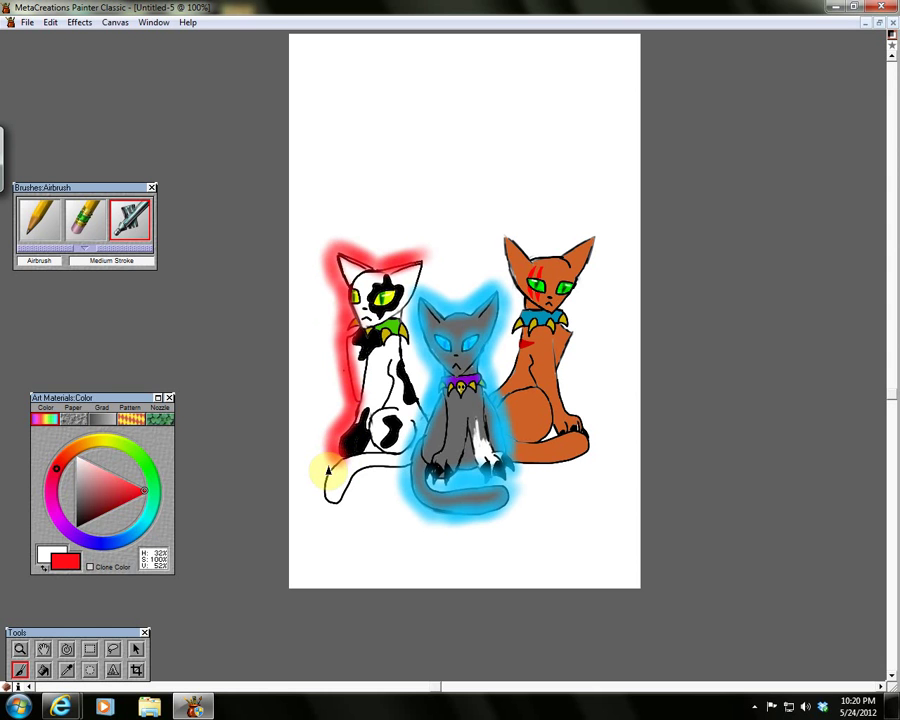
mouse_move(329, 509)
left_mouse_down()
mouse_move(356, 444)
mouse_move(359, 461)
mouse_move(386, 450)
mouse_move(358, 485)
mouse_move(389, 476)
mouse_move(432, 330)
mouse_move(406, 372)
mouse_move(421, 402)
mouse_move(405, 357)
mouse_move(421, 263)
left_mouse_up()
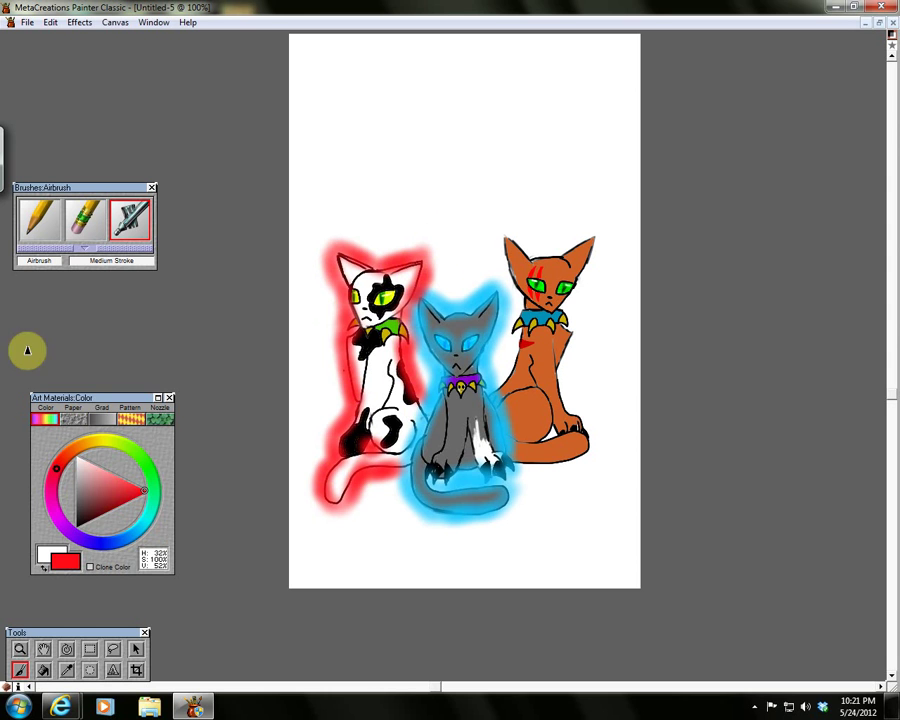
Airbrush a yellow glow over both eyes of the black-and-white cat.
left_click(105, 440)
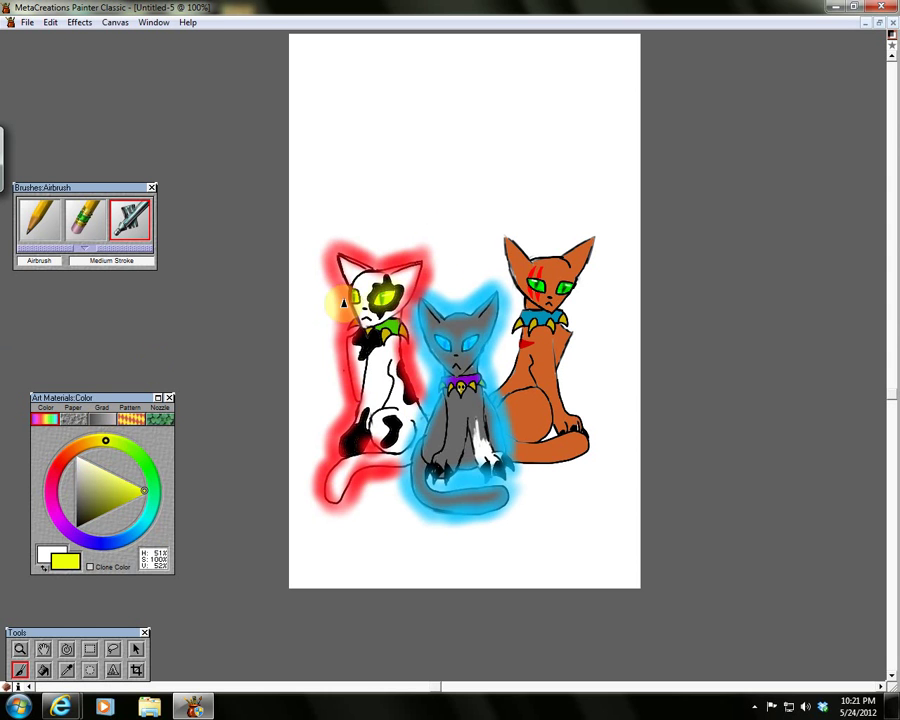
mouse_move(378, 300)
left_mouse_down()
mouse_move(383, 328)
mouse_move(390, 303)
left_mouse_up()
key("ctrl+z")
left_click(356, 294)
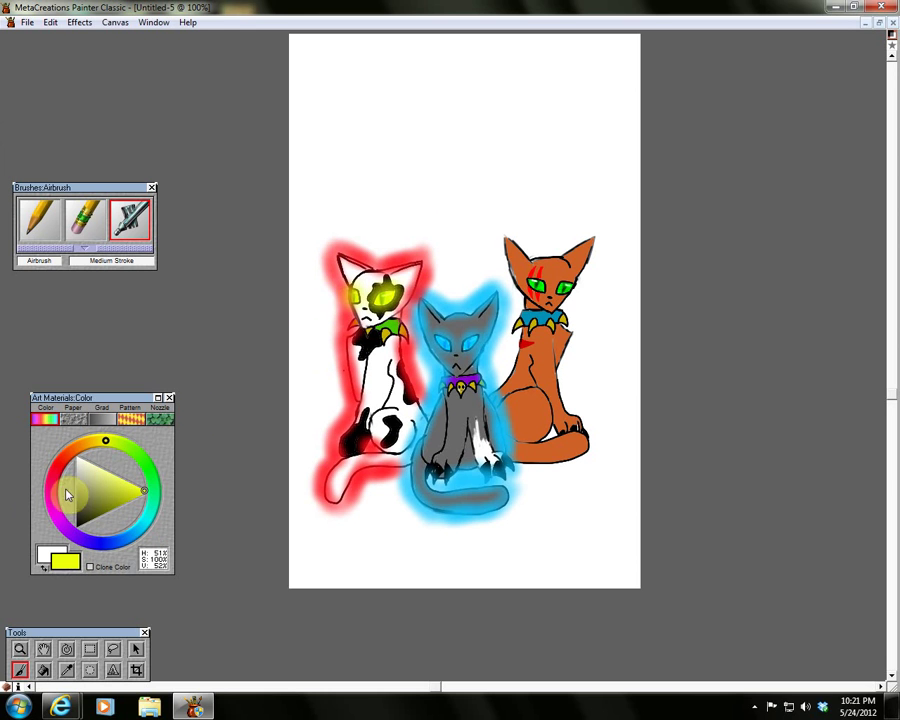
Airbrush a bright green glow over both eyes of the orange cat.
left_click(147, 466)
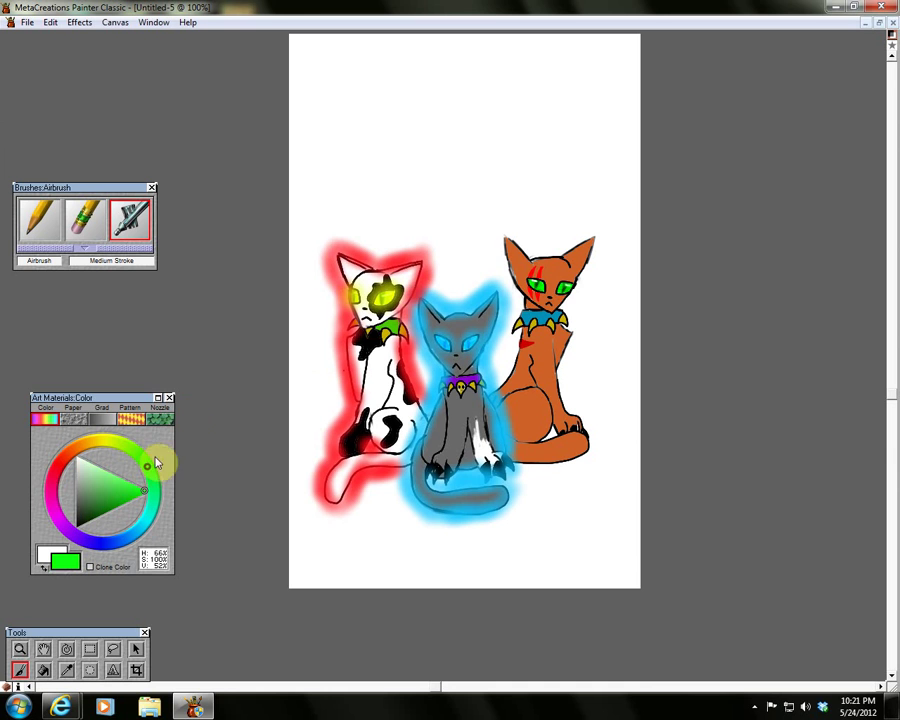
left_click(537, 285)
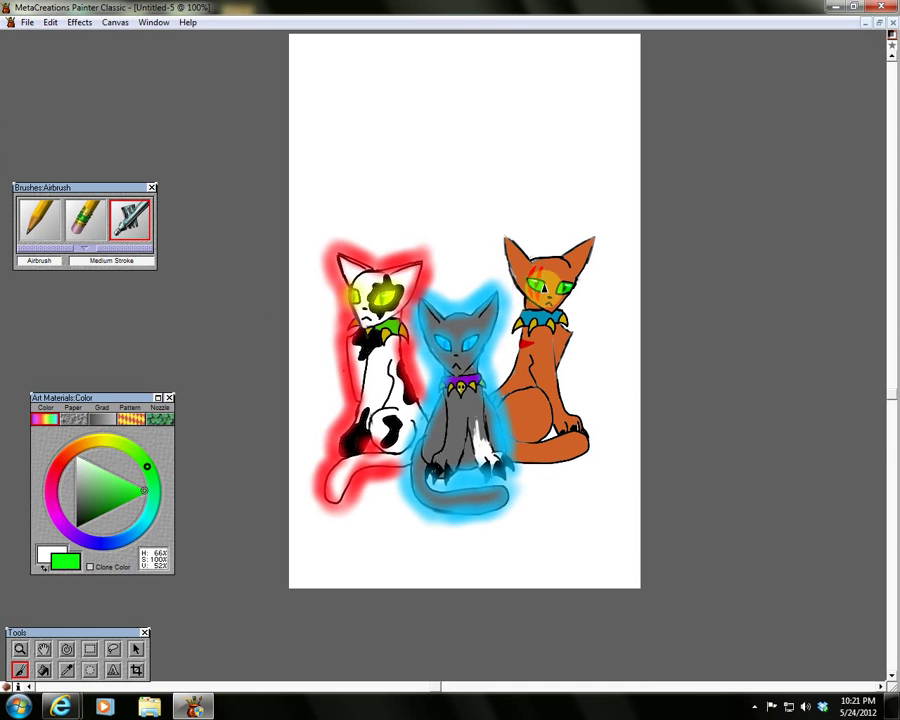
left_click_drag(537, 288, 565, 288)
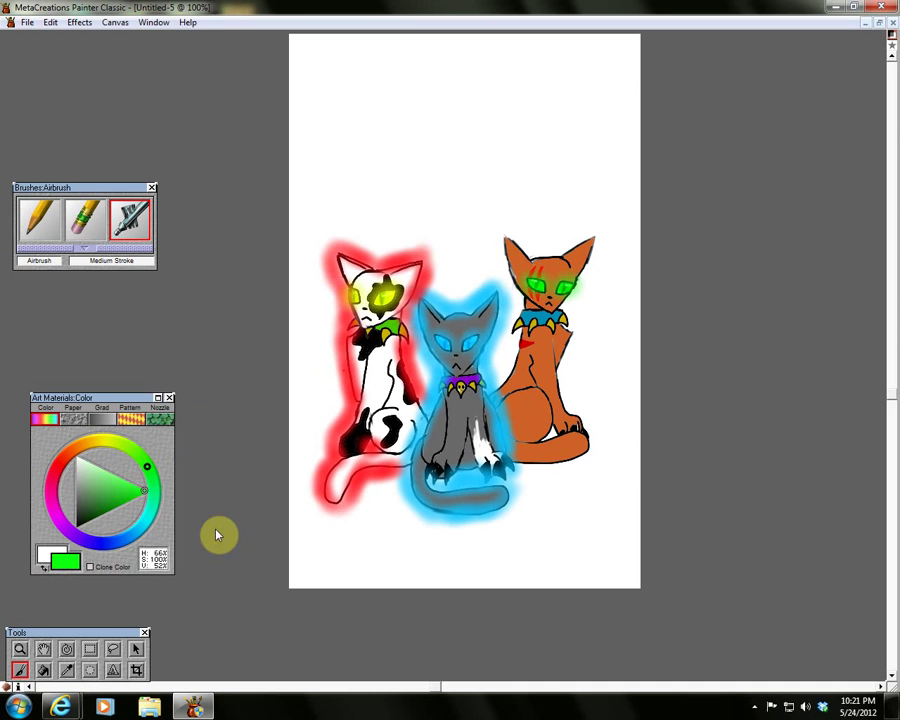
left_click_drag(139, 459, 116, 446)
mouse_move(150, 512)
left_mouse_down()
mouse_move(115, 538)
mouse_move(76, 526)
mouse_move(58, 495)
mouse_move(96, 456)
mouse_move(108, 459)
mouse_move(90, 463)
mouse_move(128, 457)
left_mouse_up()
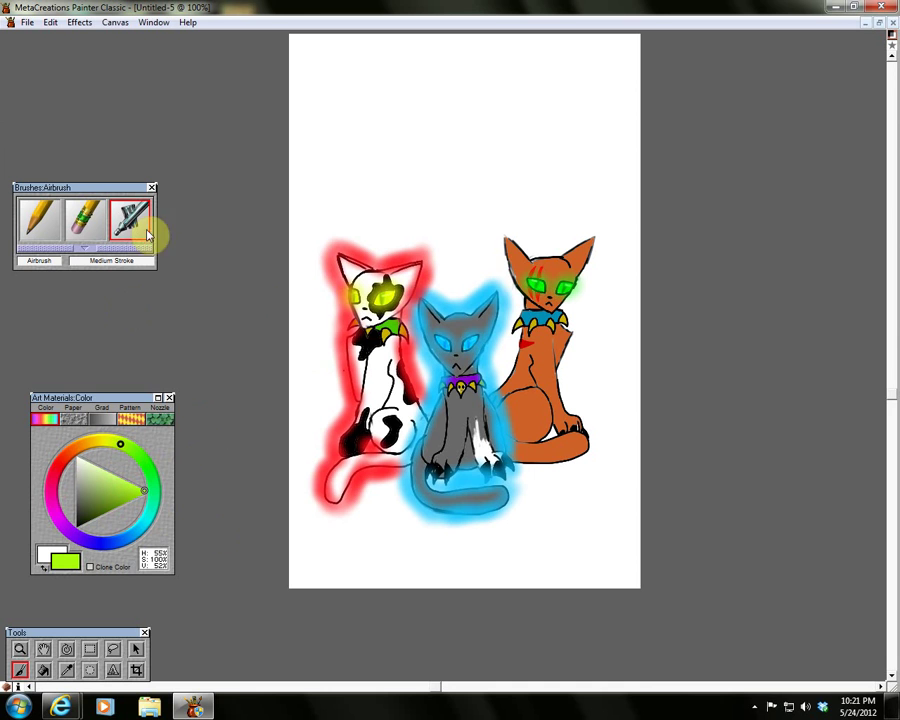
key("ctrl+z")
left_click_drag(293, 383, 358, 366)
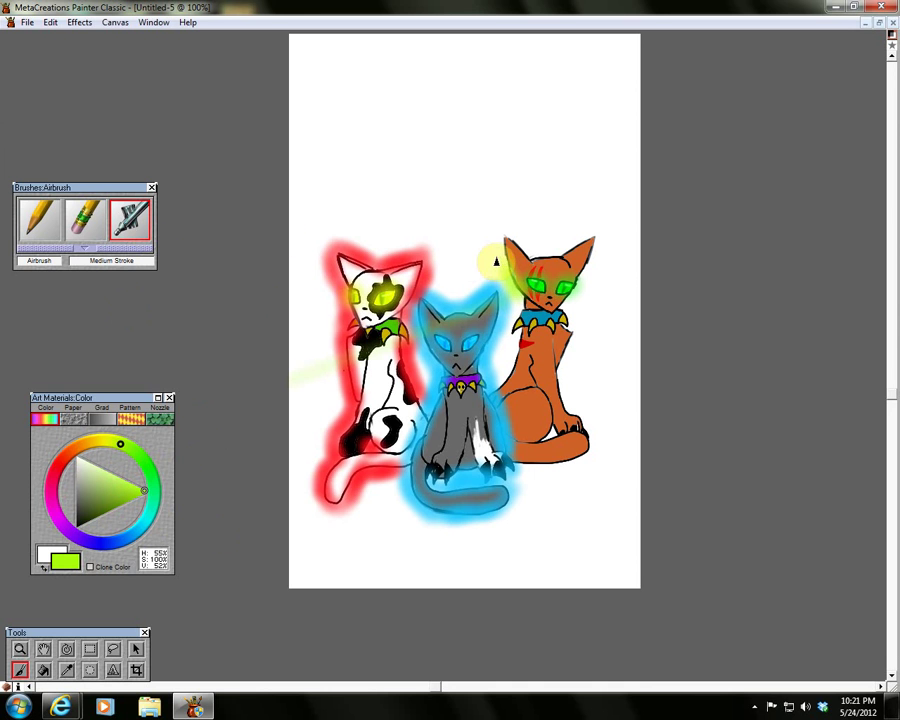
left_click(50, 22)
left_click(50, 38)
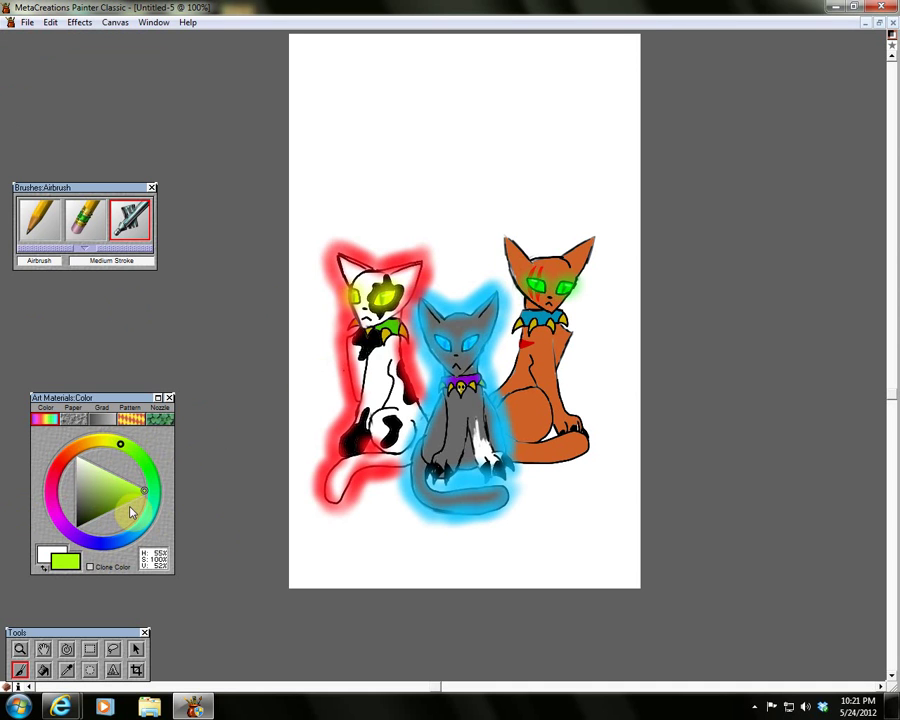
Airbrush a darker green glow around the orange cat's whole outline, including its ears, back, paws and tail.
left_click_drag(141, 446, 146, 459)
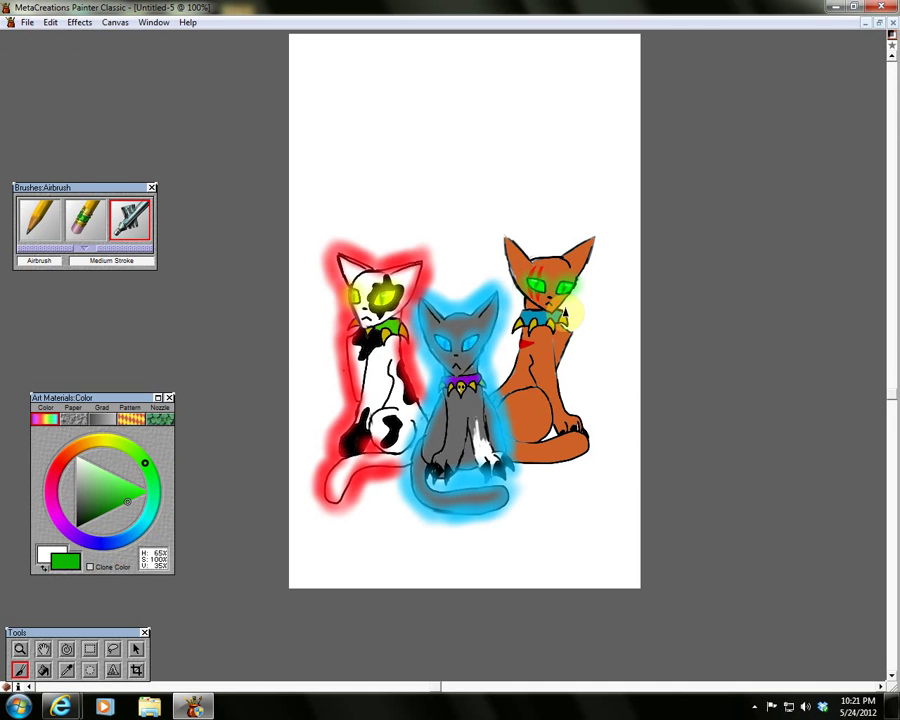
mouse_move(576, 296)
left_mouse_down()
mouse_move(603, 247)
mouse_move(597, 232)
mouse_move(606, 237)
mouse_move(586, 227)
mouse_move(562, 239)
mouse_move(566, 256)
mouse_move(545, 258)
mouse_move(497, 232)
mouse_move(516, 293)
left_mouse_up()
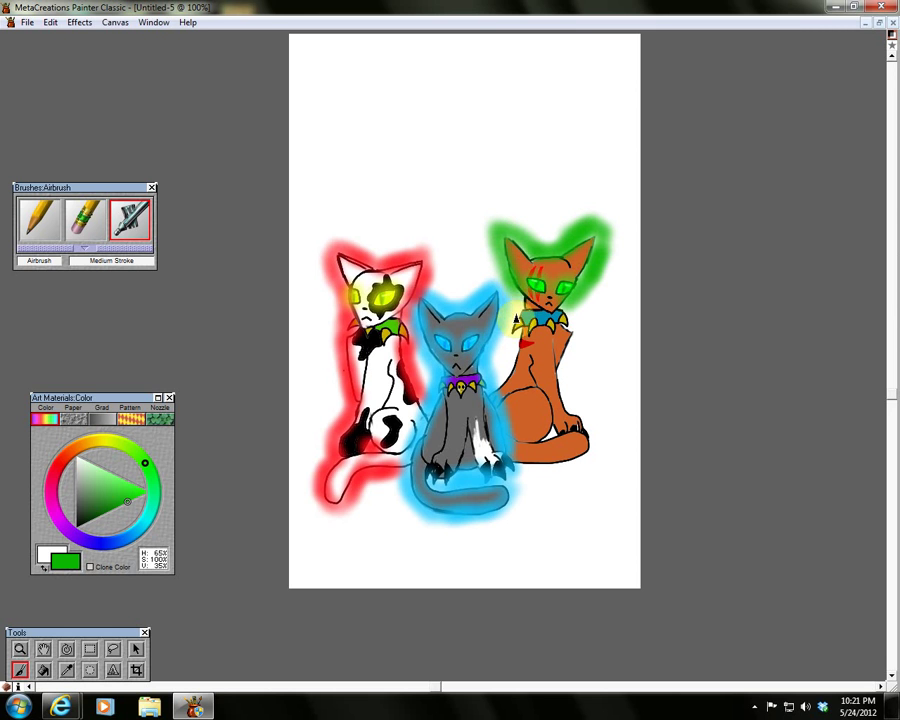
left_click(519, 395)
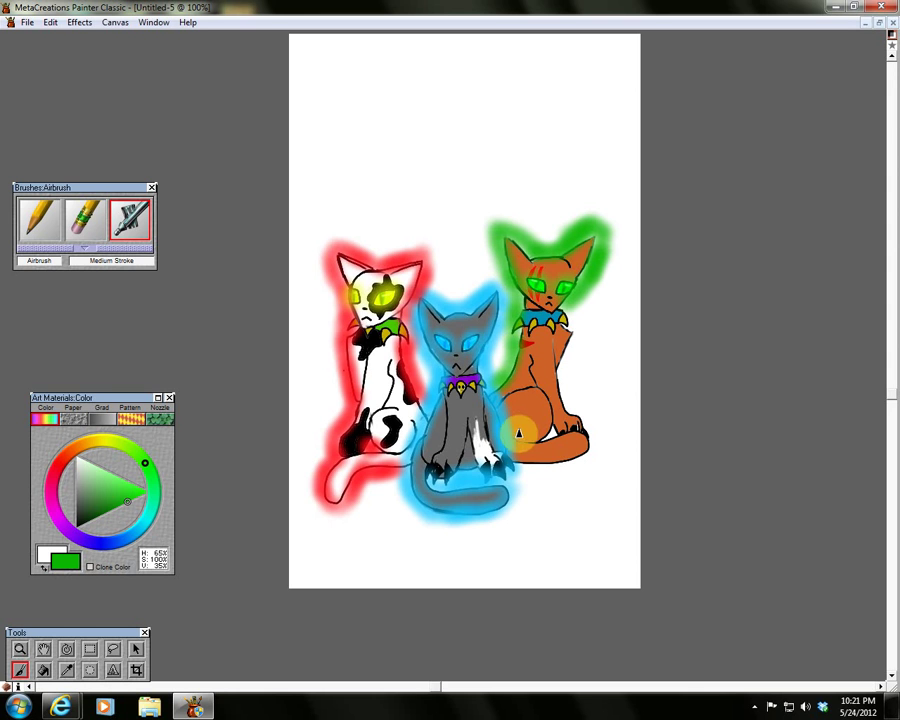
mouse_move(517, 470)
left_mouse_down()
mouse_move(547, 473)
mouse_move(529, 470)
mouse_move(567, 467)
mouse_move(589, 448)
mouse_move(586, 460)
mouse_move(598, 430)
left_mouse_up()
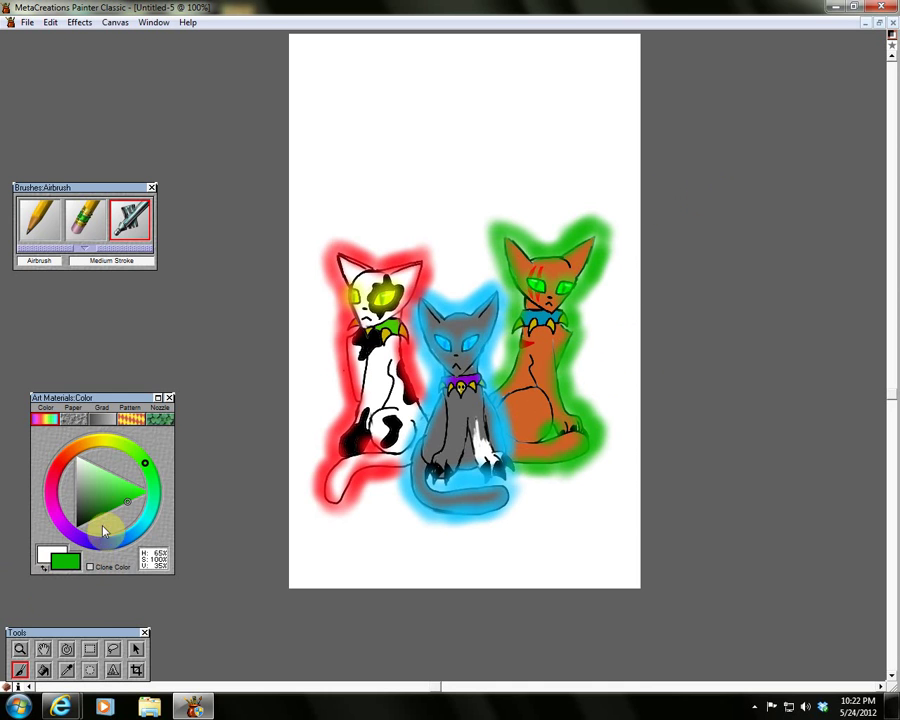
Handwrite "Bone" in dark red with the 2B Pencil above the black-and-white cat, with an arrow pointing to it.
left_click_drag(93, 442, 58, 464)
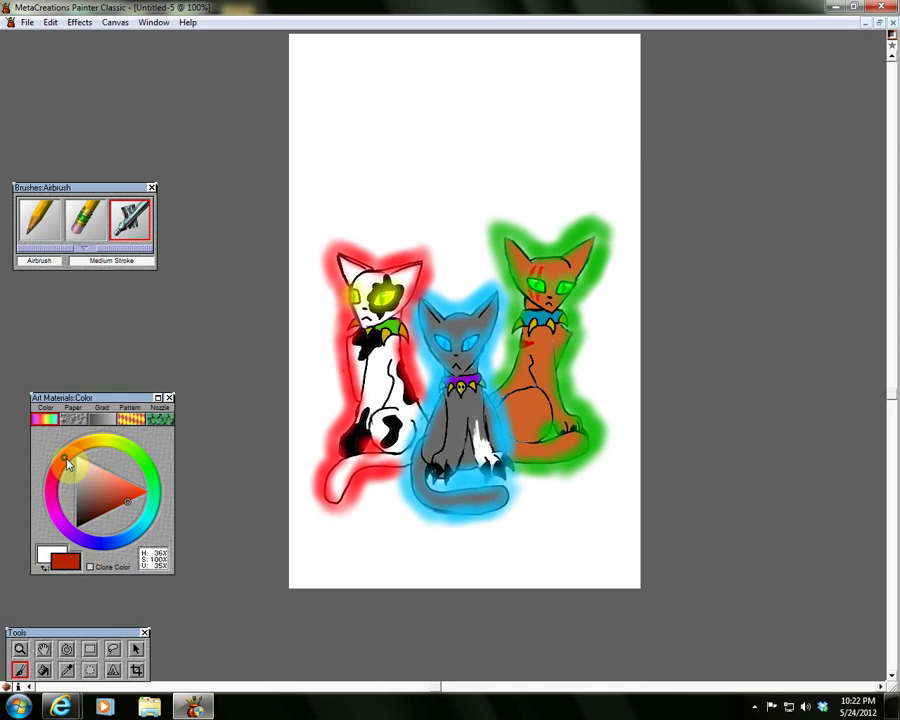
left_click(38, 218)
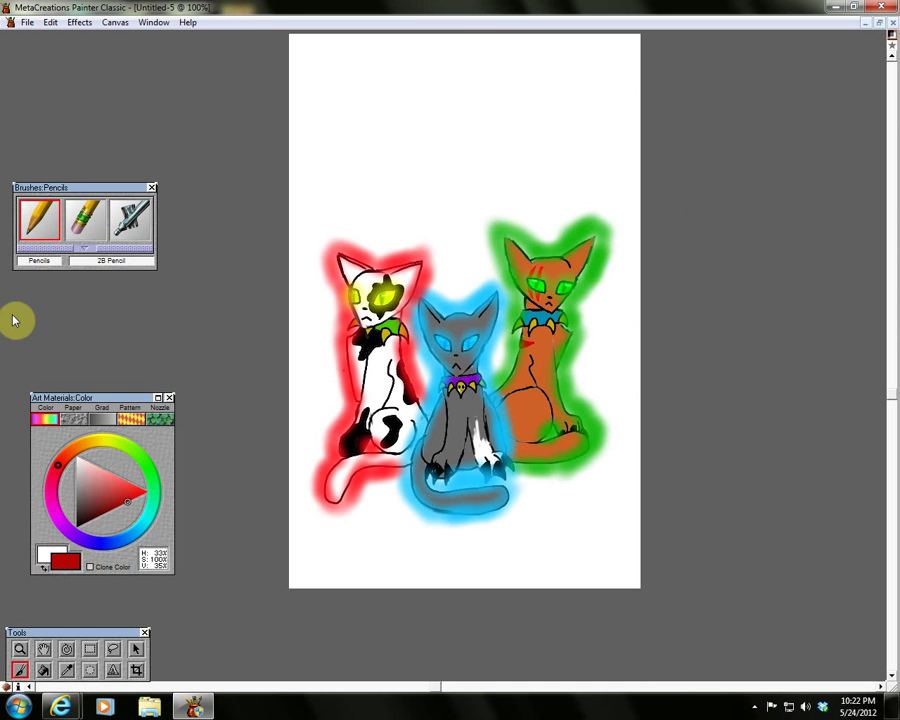
mouse_move(340, 222)
left_mouse_down()
mouse_move(366, 221)
mouse_move(362, 243)
mouse_move(332, 162)
mouse_move(303, 189)
mouse_move(299, 155)
mouse_move(299, 179)
mouse_move(315, 176)
mouse_move(309, 182)
mouse_move(320, 157)
mouse_move(376, 147)
left_mouse_up()
Handwrite "Scourge" in teal above the gray cat and "Brick" in green above the orange cat, each with an arrow to its cat.
left_click(146, 518)
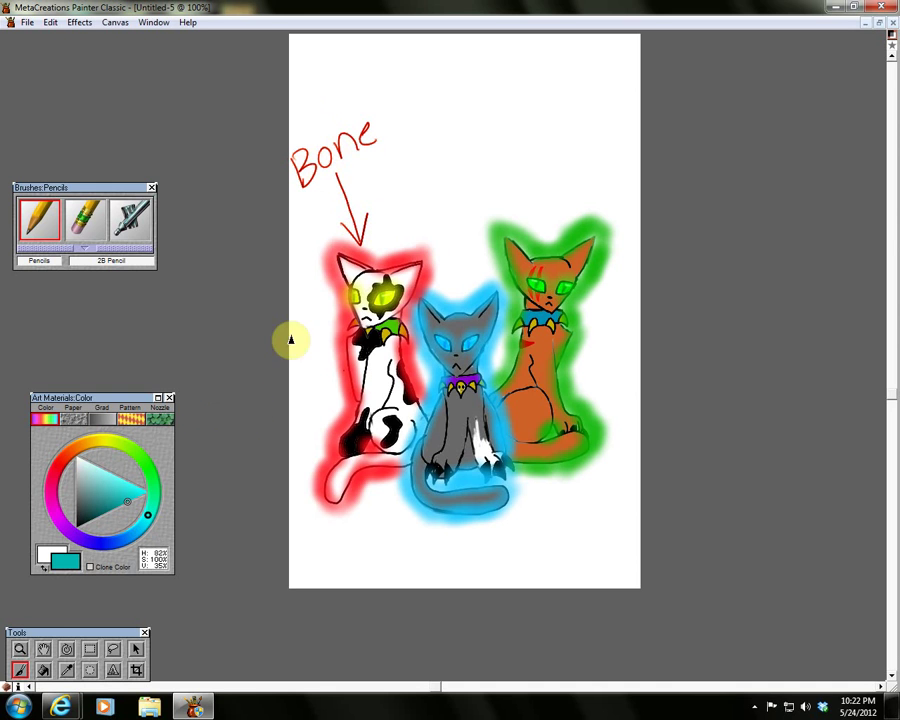
left_click_drag(452, 264, 447, 190)
mouse_move(388, 177)
left_mouse_down()
mouse_move(394, 210)
mouse_move(407, 170)
mouse_move(419, 183)
mouse_move(425, 156)
mouse_move(432, 170)
mouse_move(429, 160)
mouse_move(440, 160)
mouse_move(474, 116)
mouse_move(472, 150)
mouse_move(482, 94)
left_mouse_up()
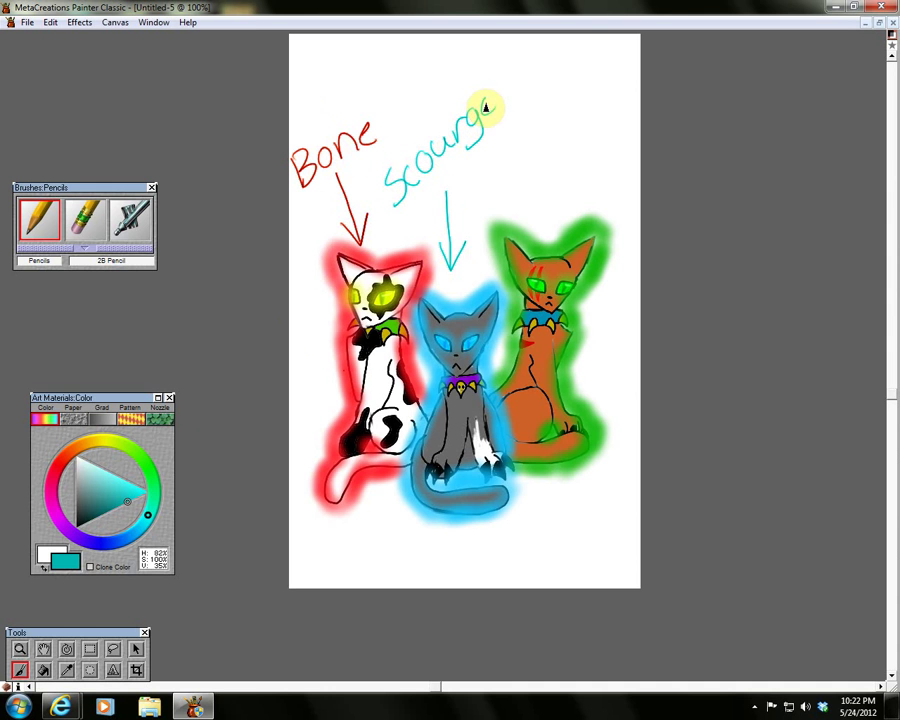
left_click(147, 466)
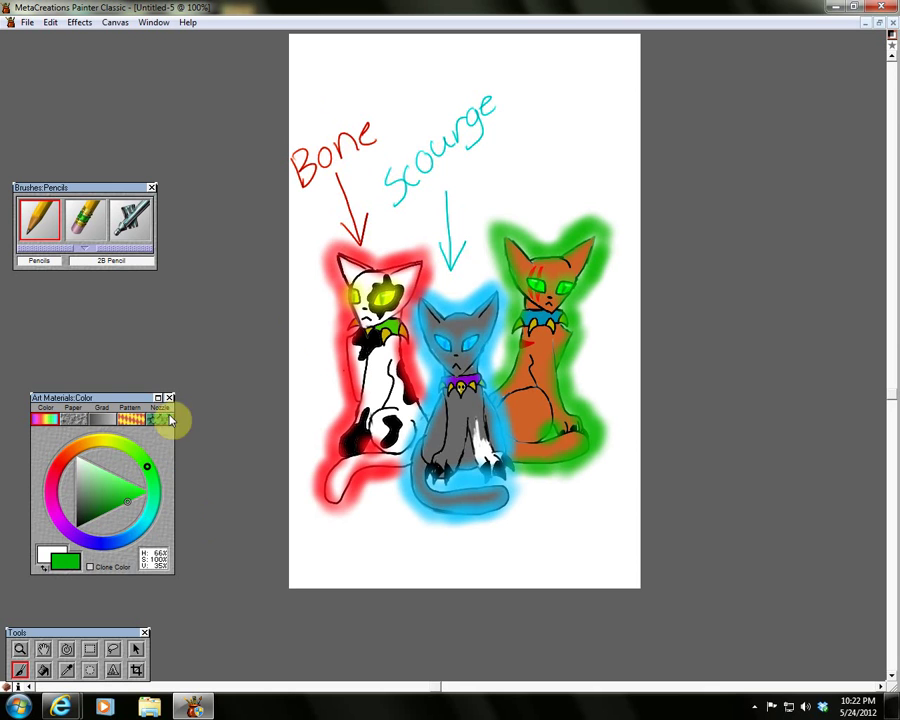
mouse_move(532, 188)
left_mouse_down()
mouse_move(545, 204)
mouse_move(545, 155)
mouse_move(580, 132)
mouse_move(603, 97)
mouse_move(617, 96)
left_mouse_up()
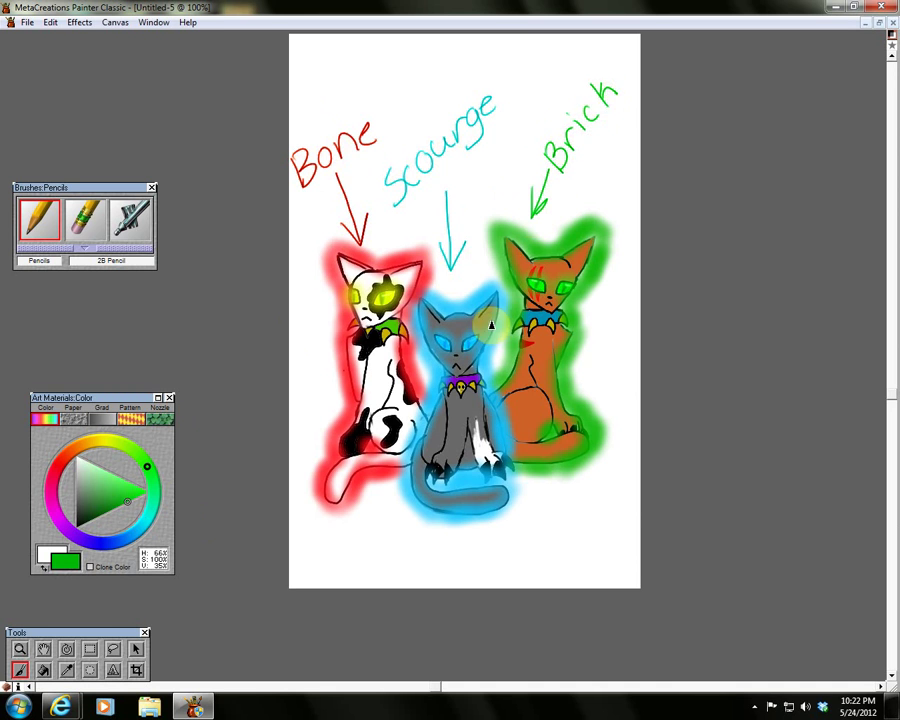
left_click(60, 520)
left_click_drag(60, 520, 89, 541)
left_click(141, 488)
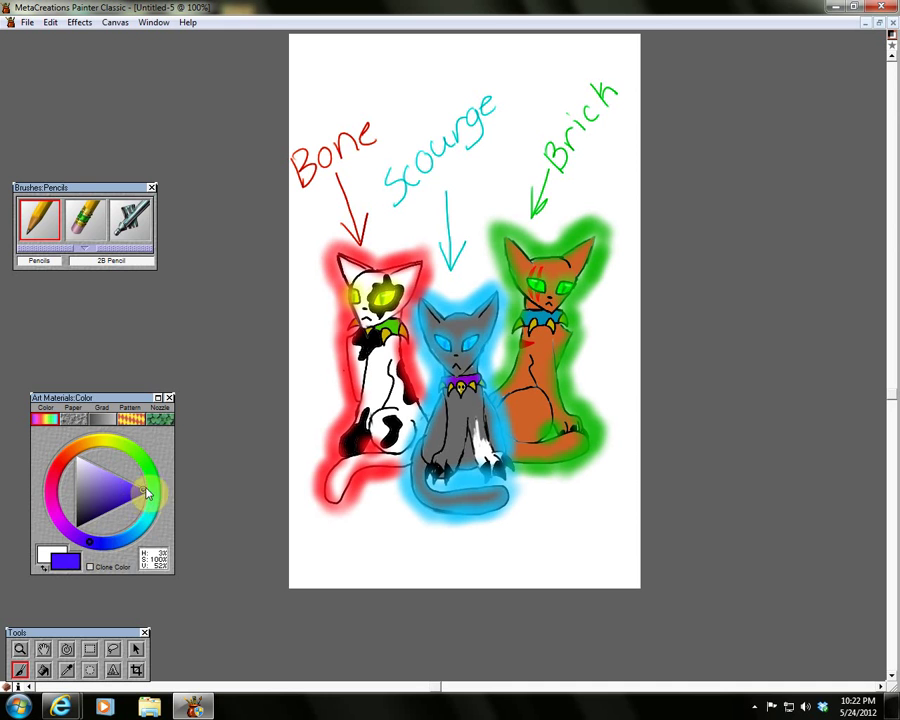
left_click(136, 217)
mouse_move(305, 8)
left_mouse_down()
mouse_move(296, 55)
mouse_move(311, 80)
mouse_move(356, 40)
left_mouse_up()
mouse_move(287, 80)
left_mouse_down()
mouse_move(283, 56)
mouse_move(305, 121)
mouse_move(408, 70)
mouse_move(356, 152)
mouse_move(460, 122)
mouse_move(428, 177)
mouse_move(370, 66)
mouse_move(392, 175)
mouse_move(311, 257)
mouse_move(298, 416)
mouse_move(271, 528)
mouse_move(287, 591)
mouse_move(332, 558)
mouse_move(271, 622)
mouse_move(267, 358)
mouse_move(335, 201)
mouse_move(267, 215)
mouse_move(323, 116)
mouse_move(434, 76)
mouse_move(448, 108)
mouse_move(600, 73)
mouse_move(603, 96)
mouse_move(633, 139)
mouse_move(631, 165)
mouse_move(621, 107)
left_mouse_up()
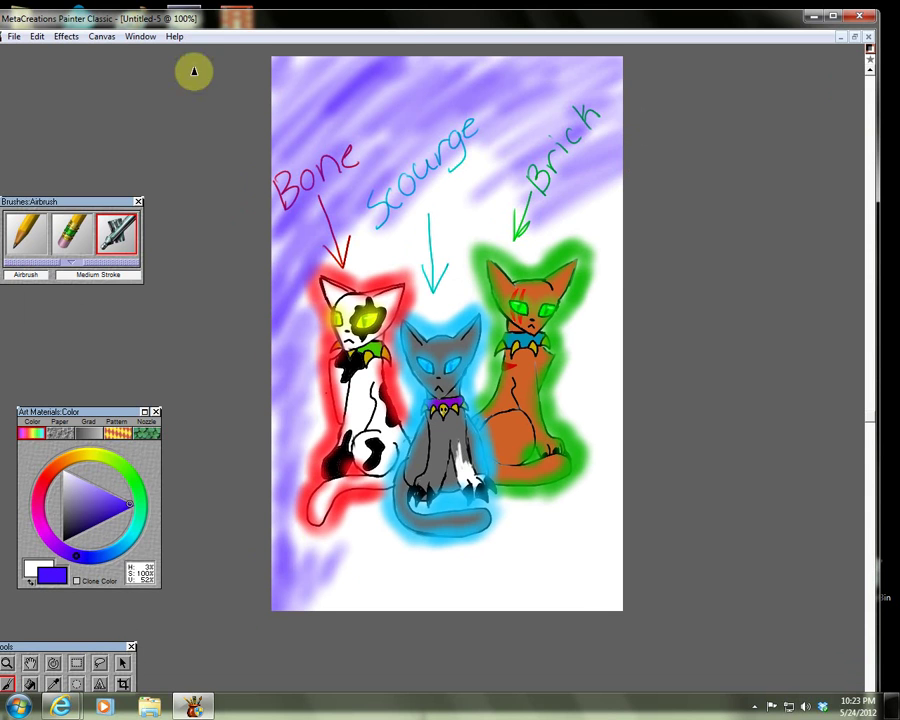
left_click(36, 35)
left_click(40, 52)
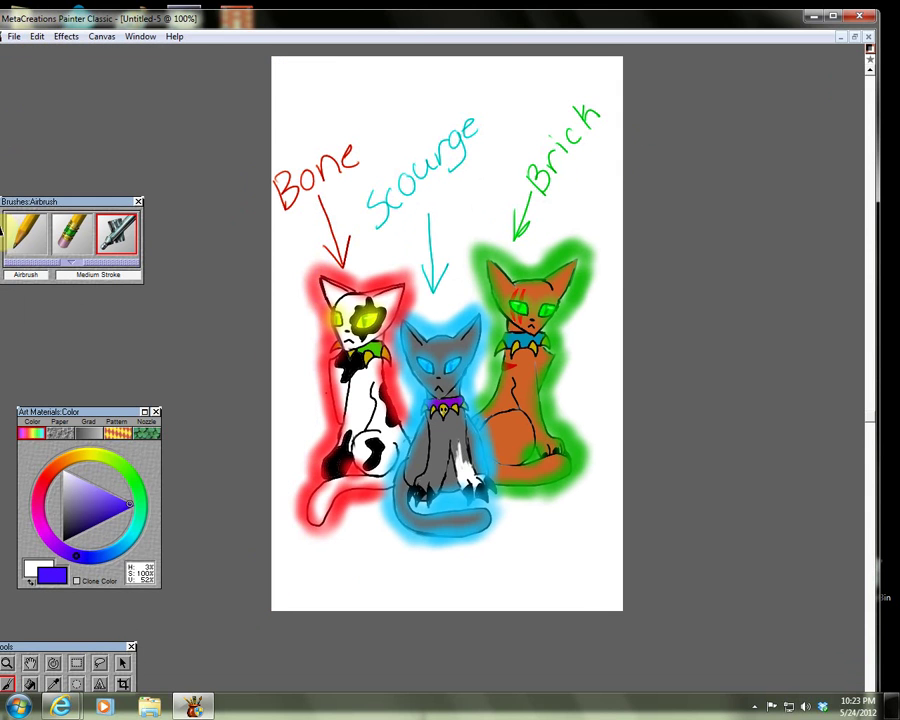
Fill the white background around the cats and names with black.
left_click_drag(68, 520, 63, 540)
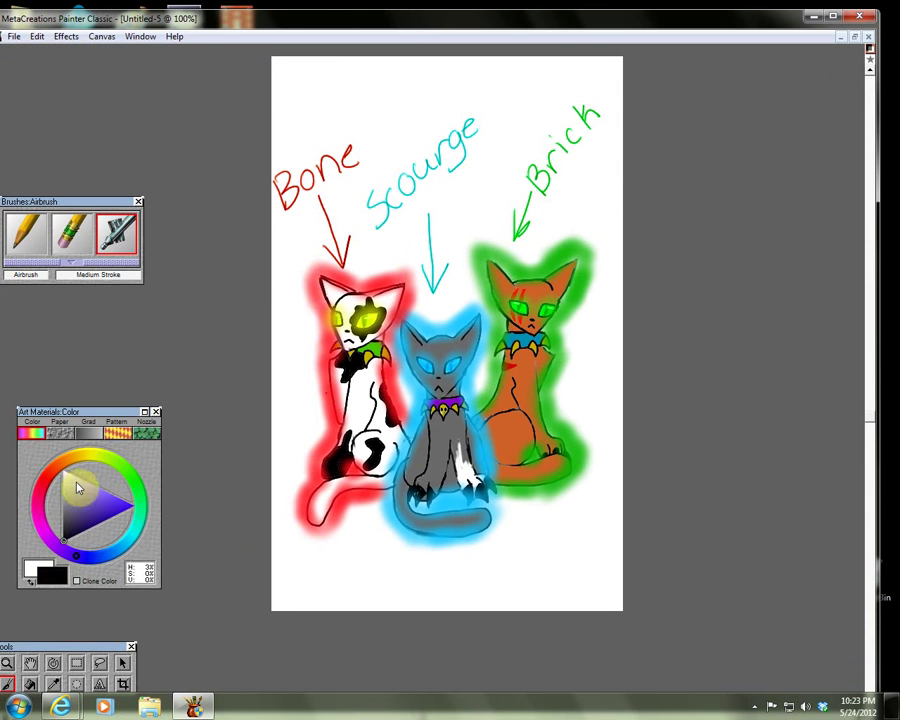
left_click(30, 686)
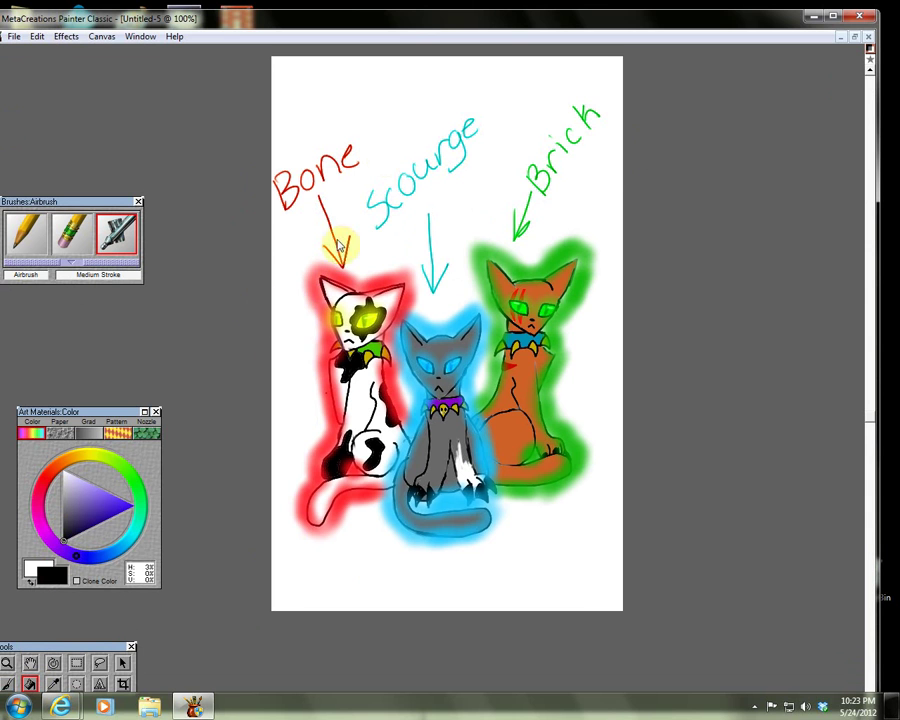
left_click(354, 131)
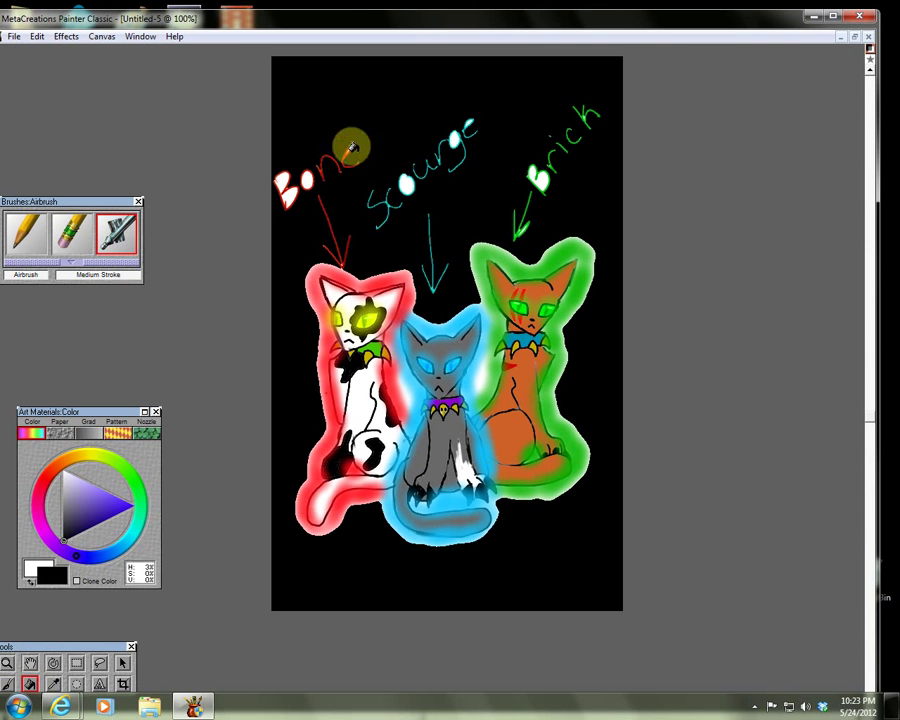
Fill the white gaps inside the handwritten letters with black, undoing the fills that eat into the lettering.
left_click(290, 200)
left_click(280, 178)
left_click(308, 172)
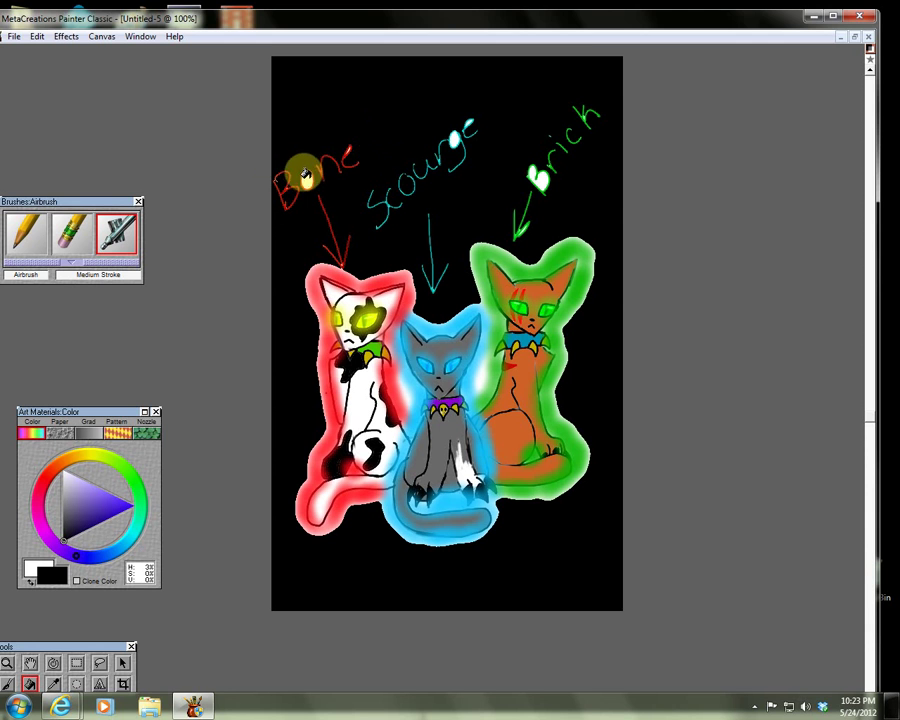
left_click(535, 177)
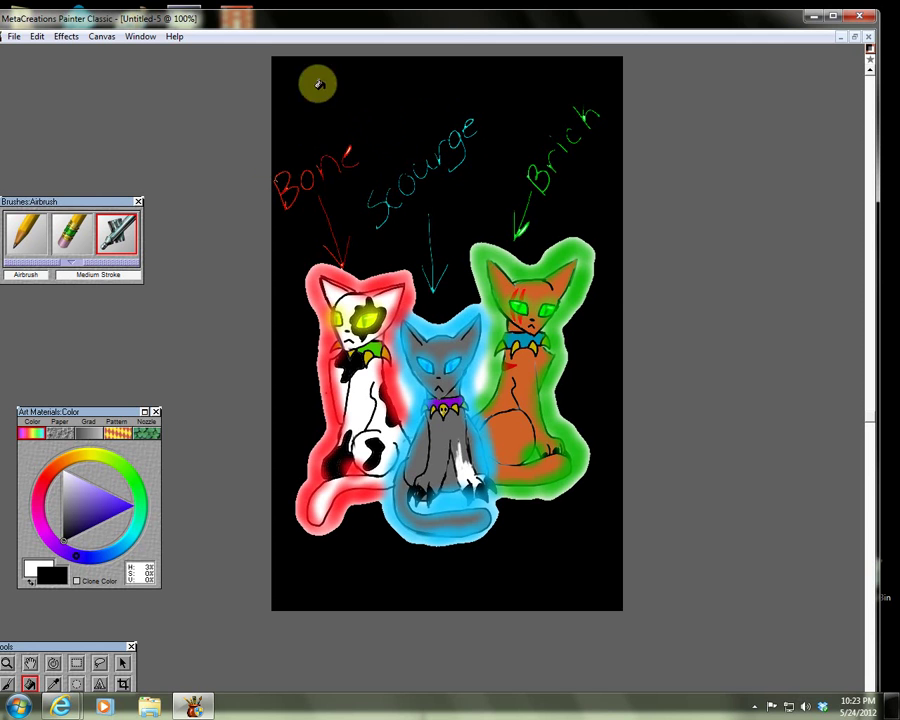
left_click(38, 36)
left_click(44, 52)
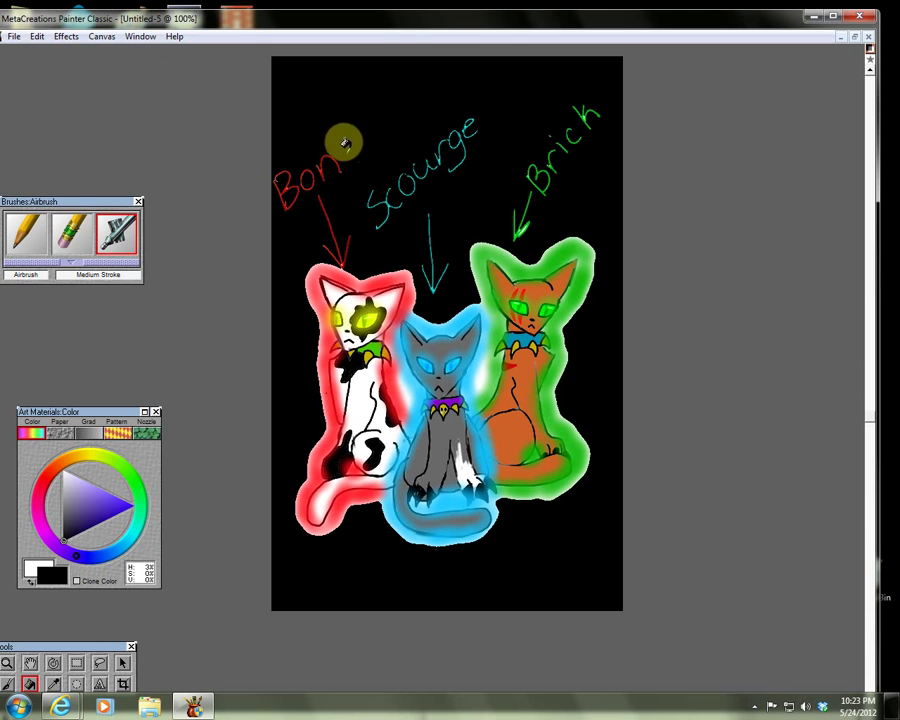
left_click(37, 36)
left_click(40, 52)
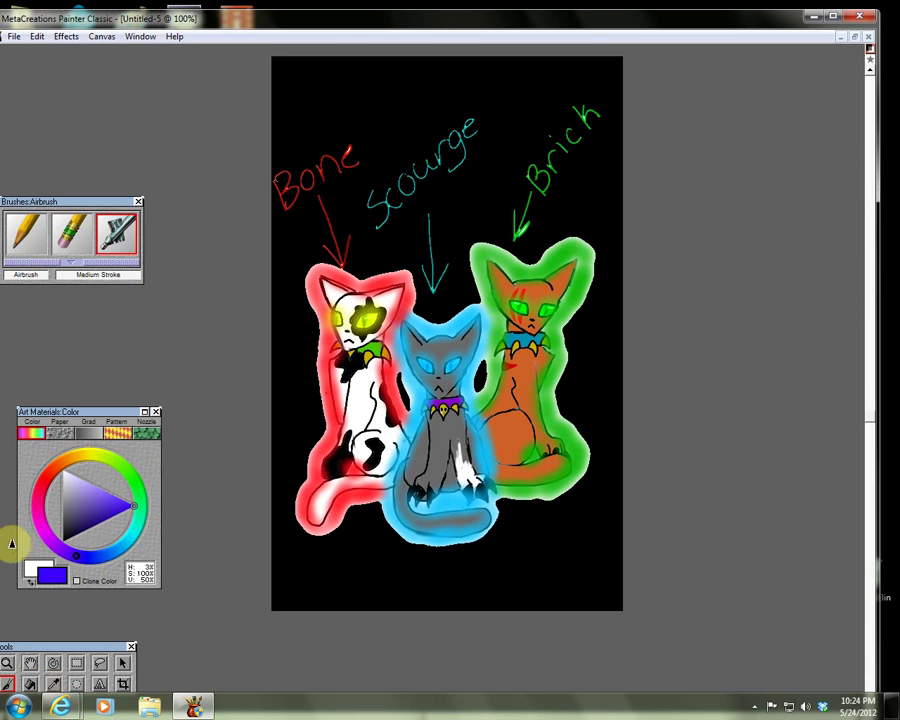
Airbrush diagonal blue-violet streaks across the black background around the cats and over the name labels.
mouse_move(268, 76)
left_mouse_down()
mouse_move(325, 54)
mouse_move(307, 125)
mouse_move(440, 40)
mouse_move(372, 113)
mouse_move(440, 96)
mouse_move(396, 165)
mouse_move(516, 102)
mouse_move(487, 62)
left_mouse_up()
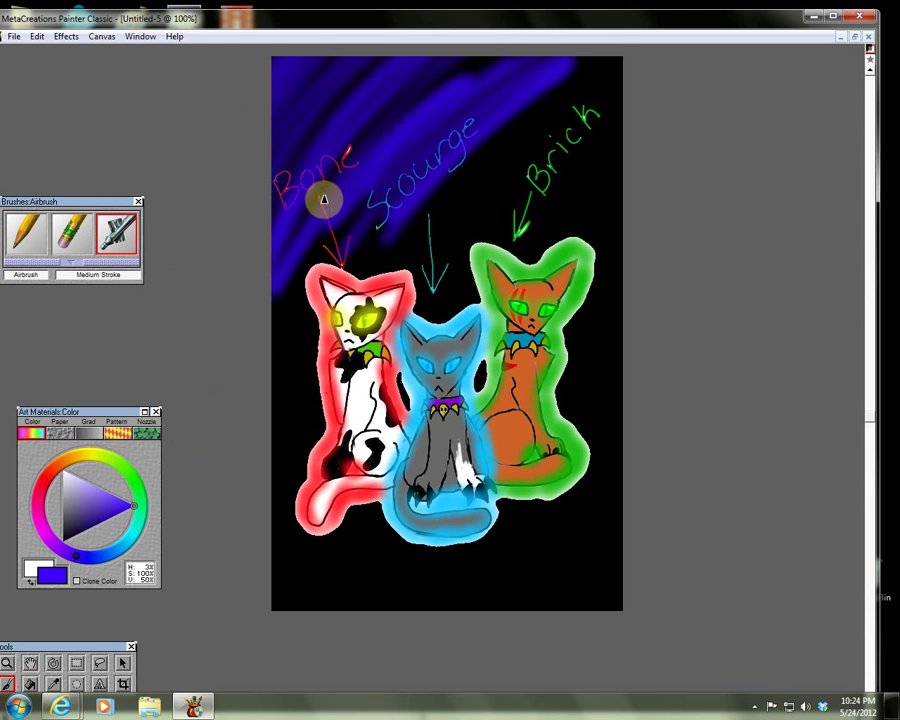
mouse_move(269, 156)
left_mouse_down()
mouse_move(212, 202)
mouse_move(255, 283)
mouse_move(289, 313)
mouse_move(265, 366)
mouse_move(299, 328)
mouse_move(310, 336)
mouse_move(262, 494)
mouse_move(300, 447)
mouse_move(280, 522)
mouse_move(286, 548)
mouse_move(311, 565)
mouse_move(348, 544)
mouse_move(366, 549)
mouse_move(389, 585)
mouse_move(558, 532)
mouse_move(519, 613)
left_mouse_up()
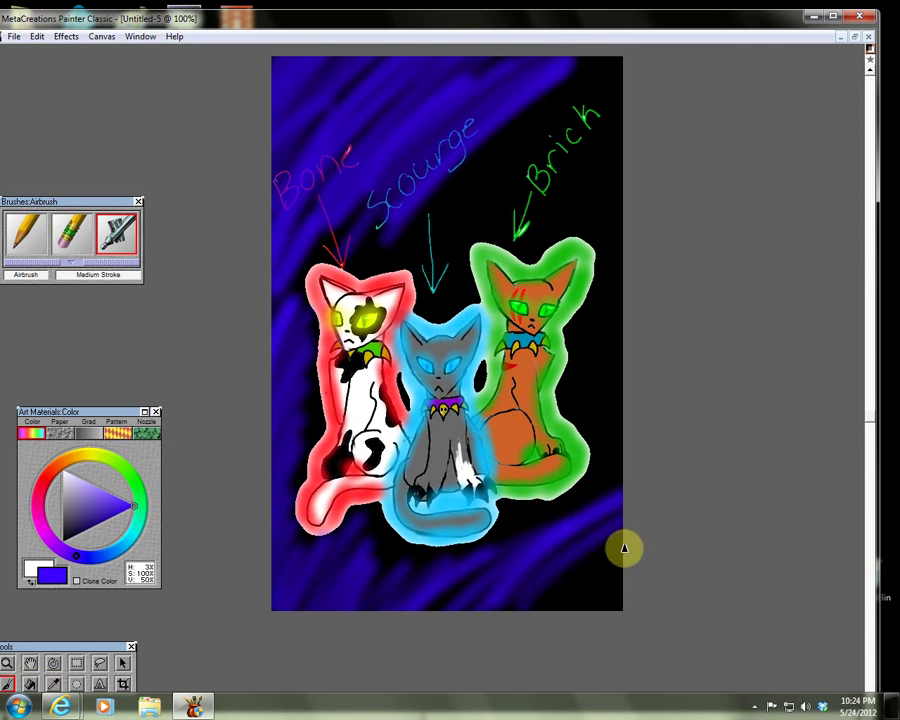
left_click(754, 706)
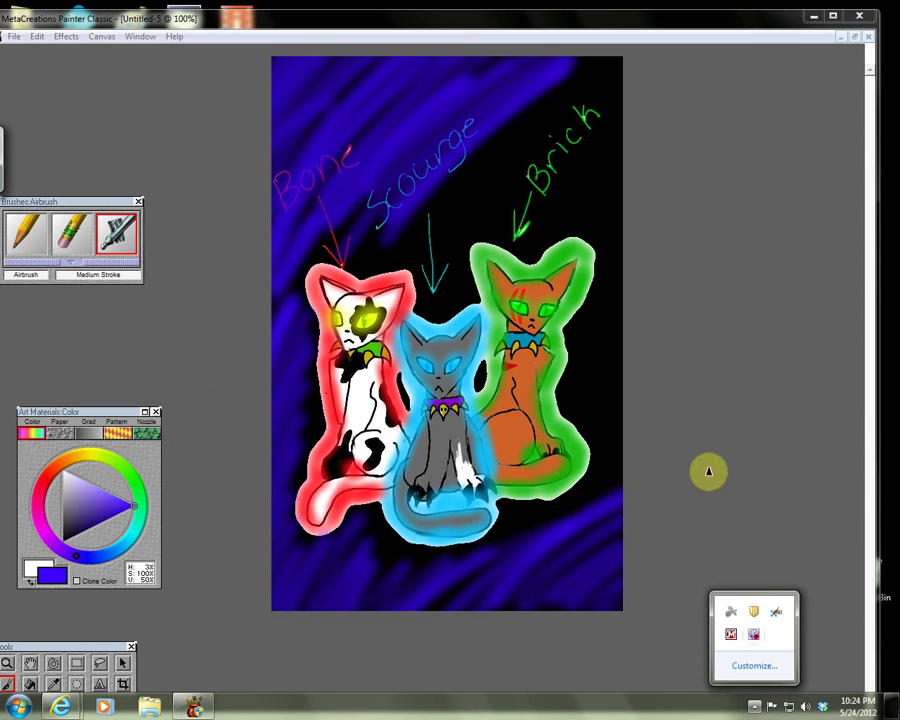
left_click(638, 438)
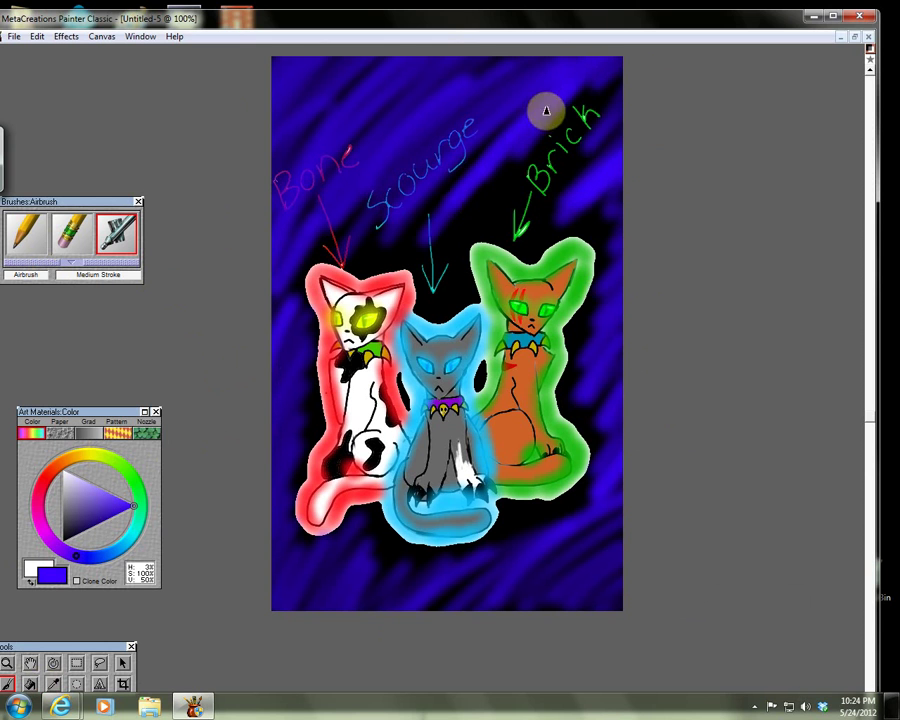
left_click_drag(589, 117, 571, 197)
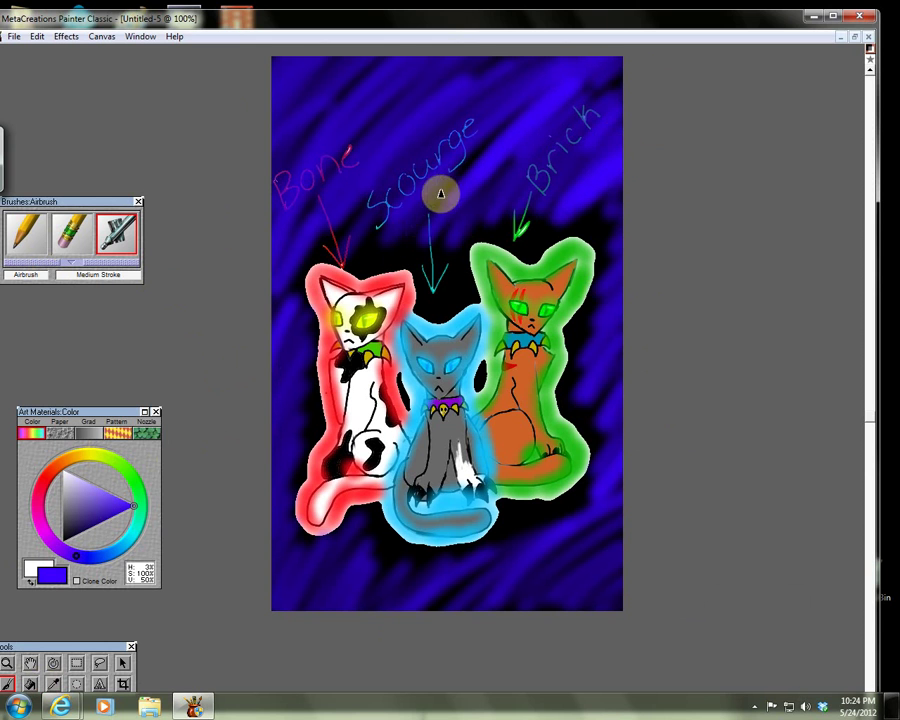
left_click_drag(438, 225, 435, 288)
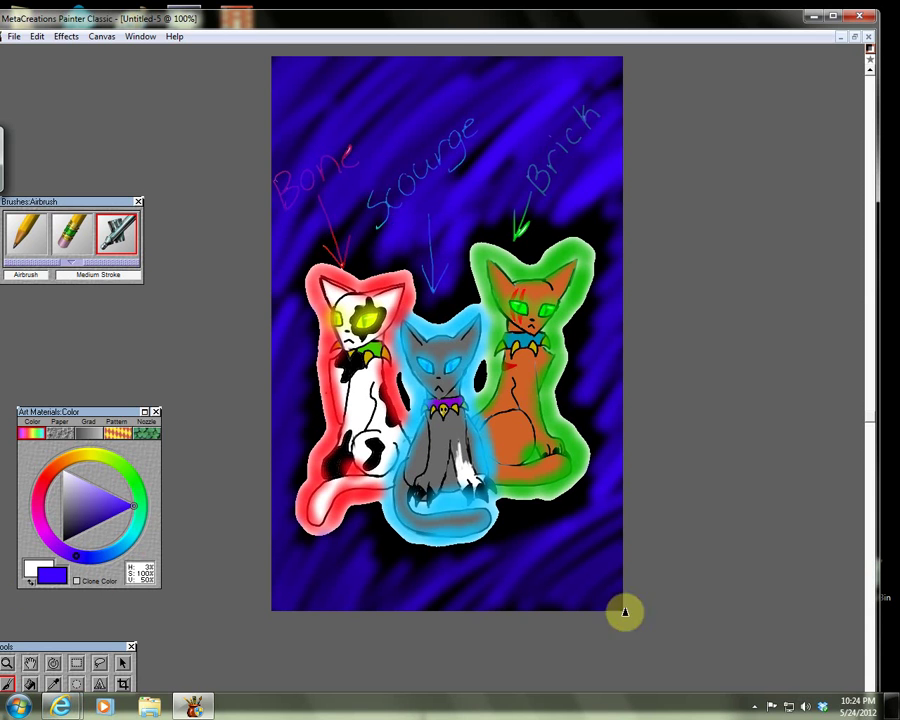
left_click(754, 706)
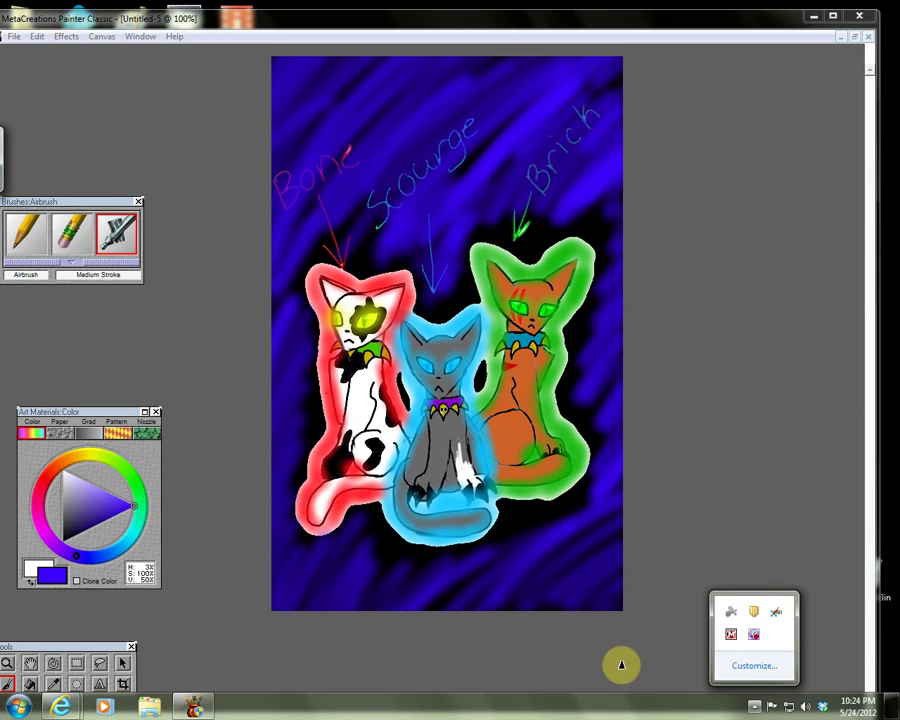
right_click(756, 640)
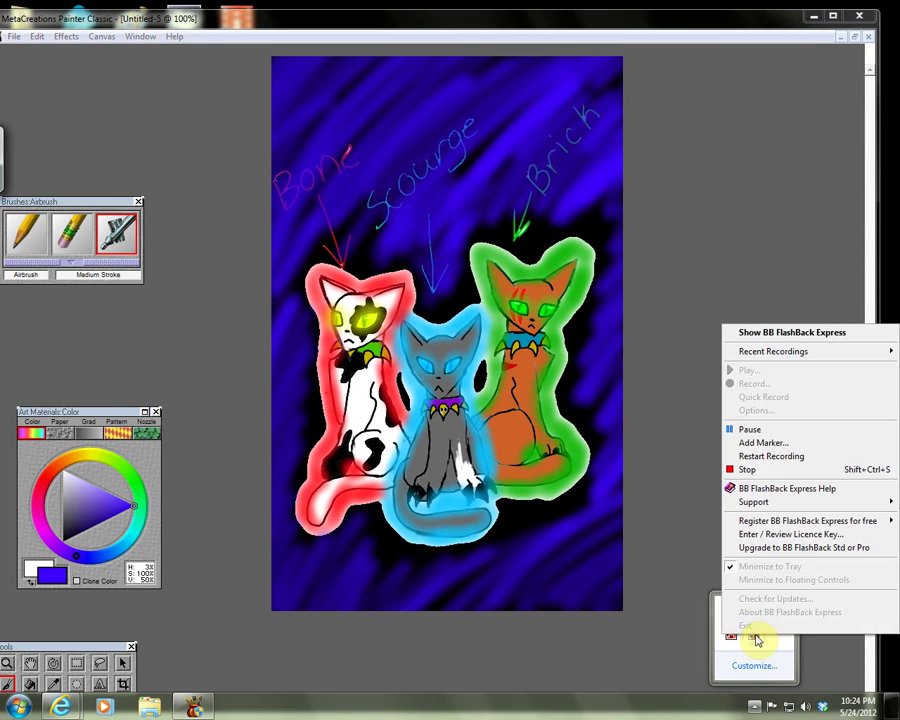